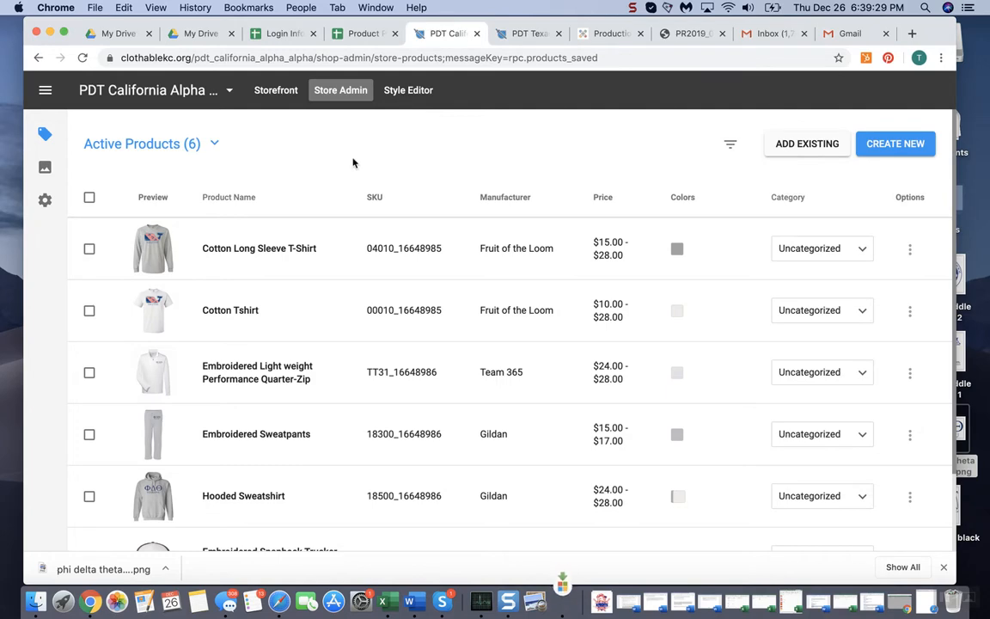
# Review the store's active products and open the storefront's style editor
pyautogui.scroll(-3, 257, 309)
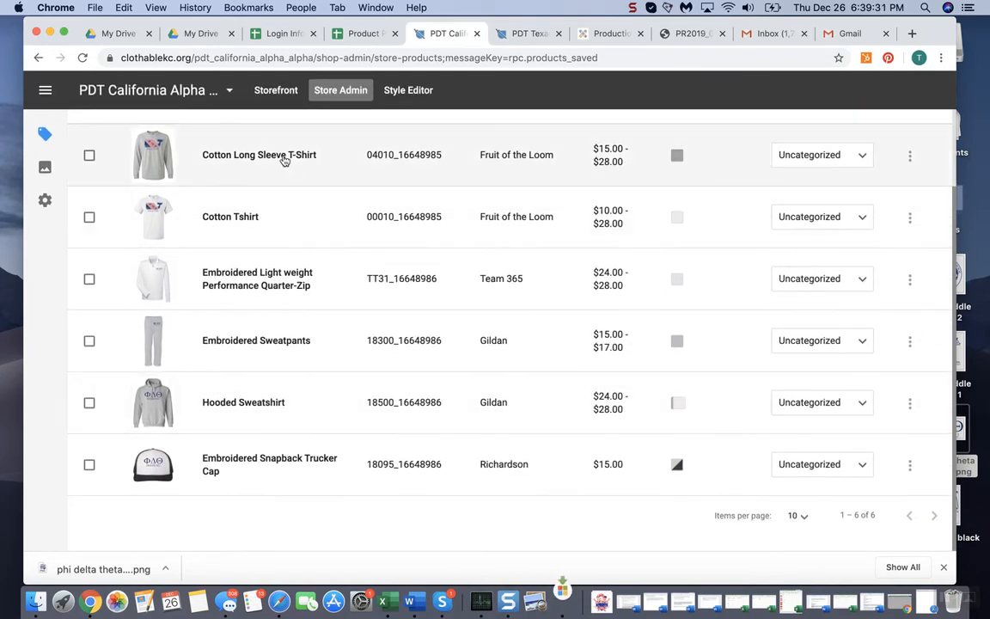
pyautogui.scroll(3, 276, 287)
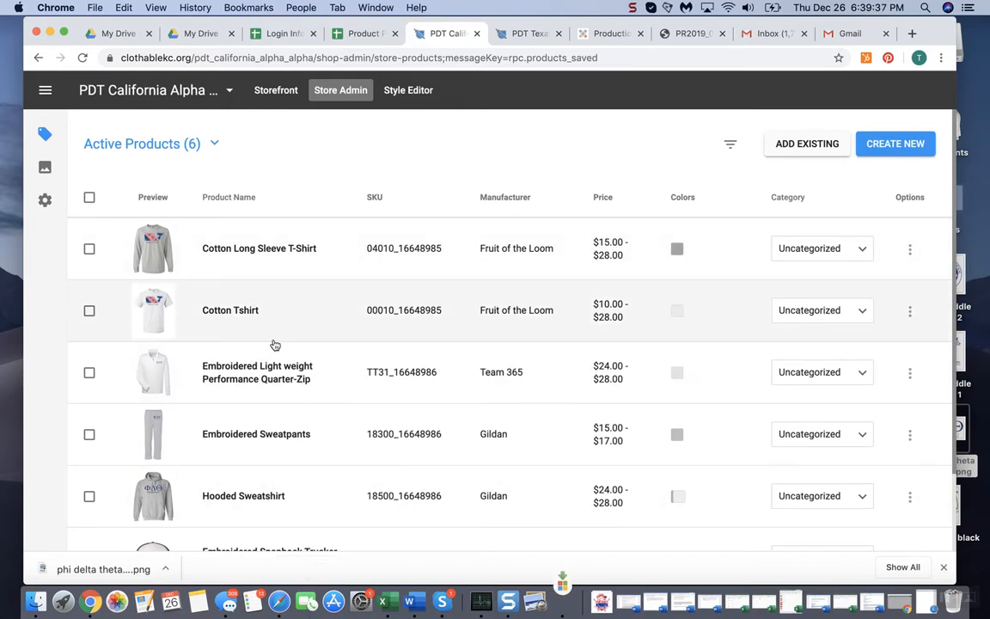
pyautogui.scroll(-1, 273, 345)
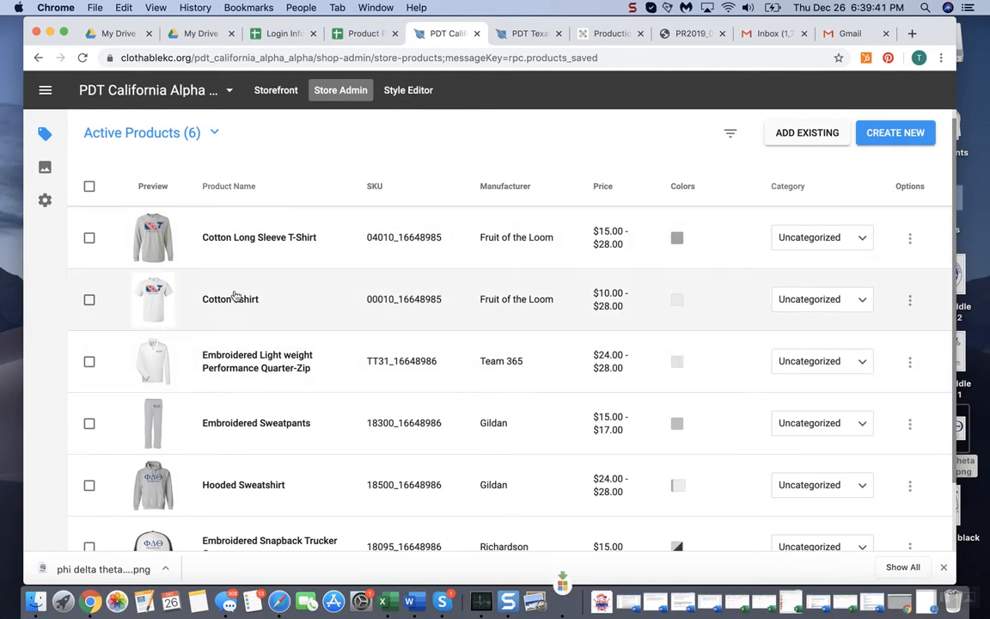
pyautogui.scroll(-5, 245, 468)
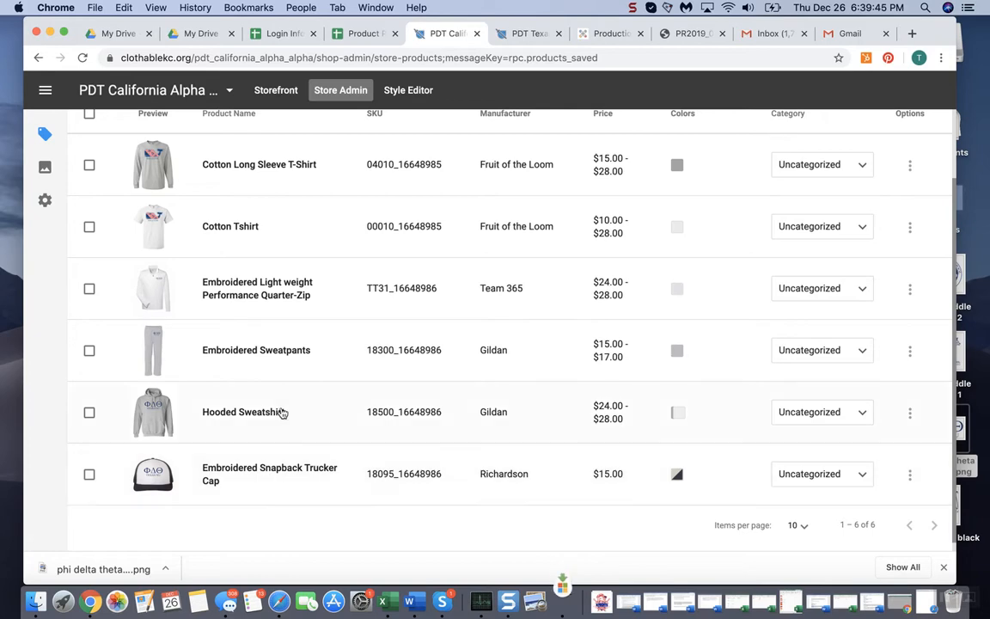
pyautogui.scroll(5, 296, 362)
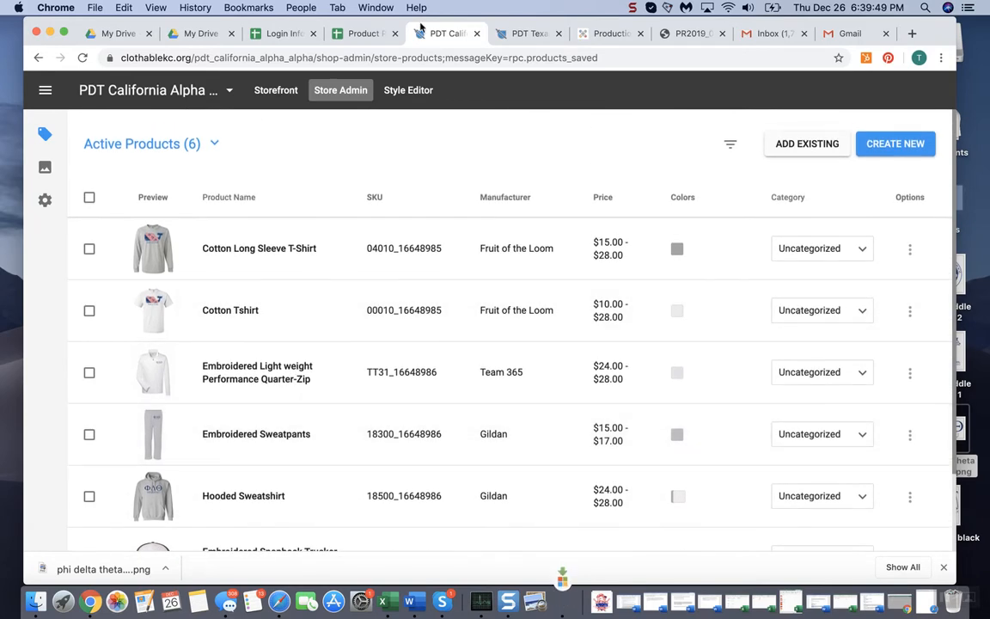
pyautogui.click(408, 93)
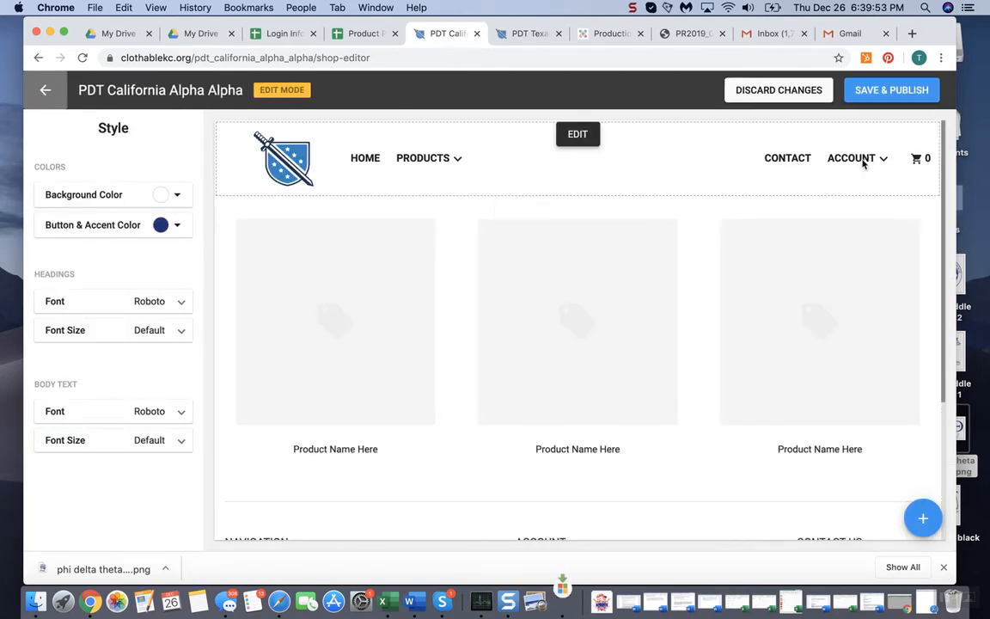
# Add a Countdown component in Layout 2 to the storefront page
pyautogui.scroll(-3, 404, 290)
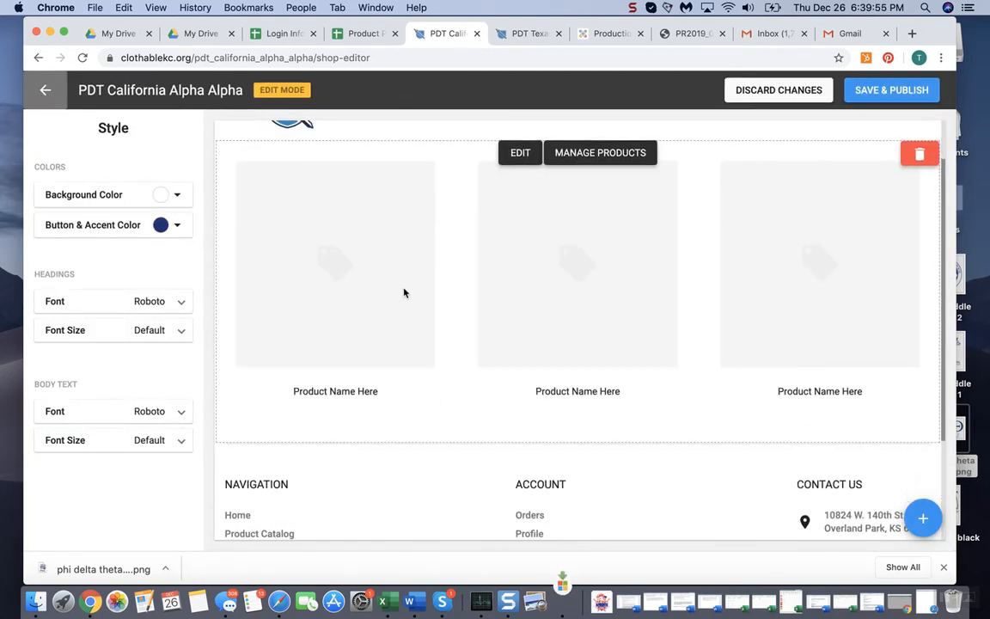
pyautogui.scroll(3, 518, 347)
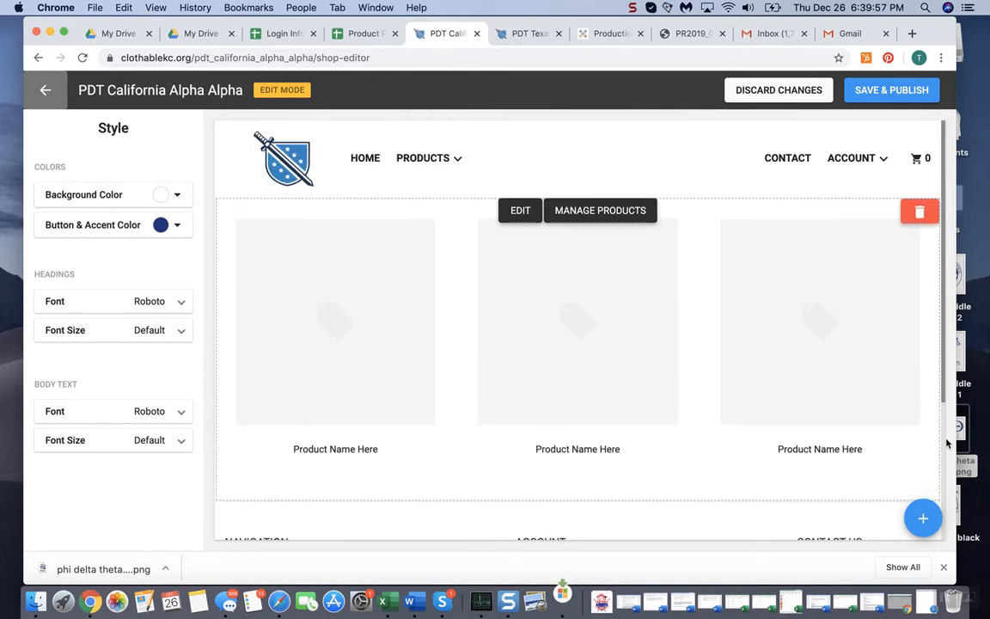
pyautogui.click(924, 518)
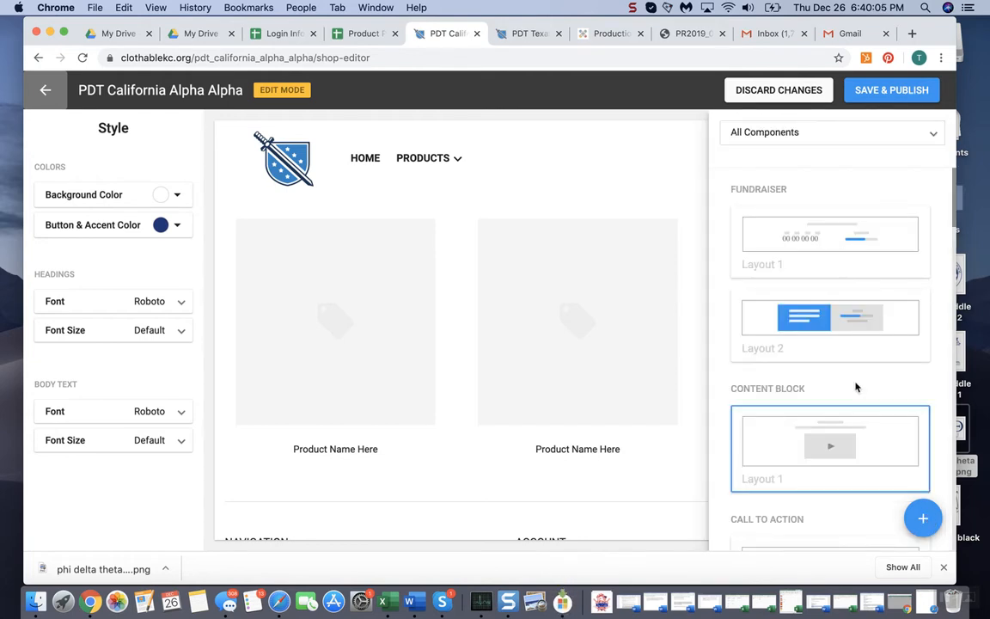
pyautogui.scroll(-1, 843, 471)
pyautogui.scroll(-3, 843, 472)
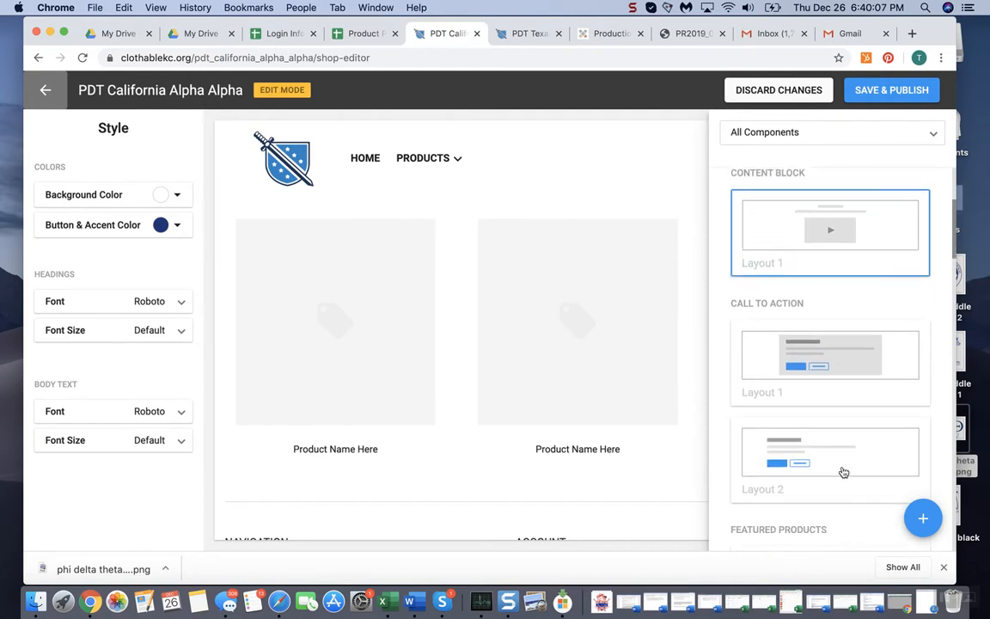
pyautogui.scroll(-10, 822, 441)
pyautogui.scroll(-10, 822, 442)
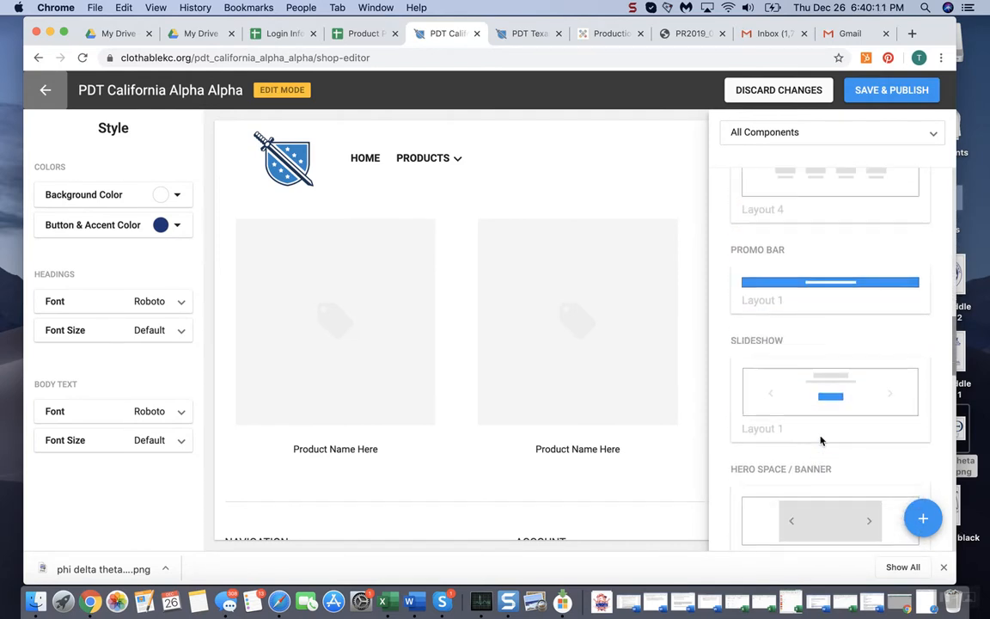
pyautogui.scroll(-5, 822, 442)
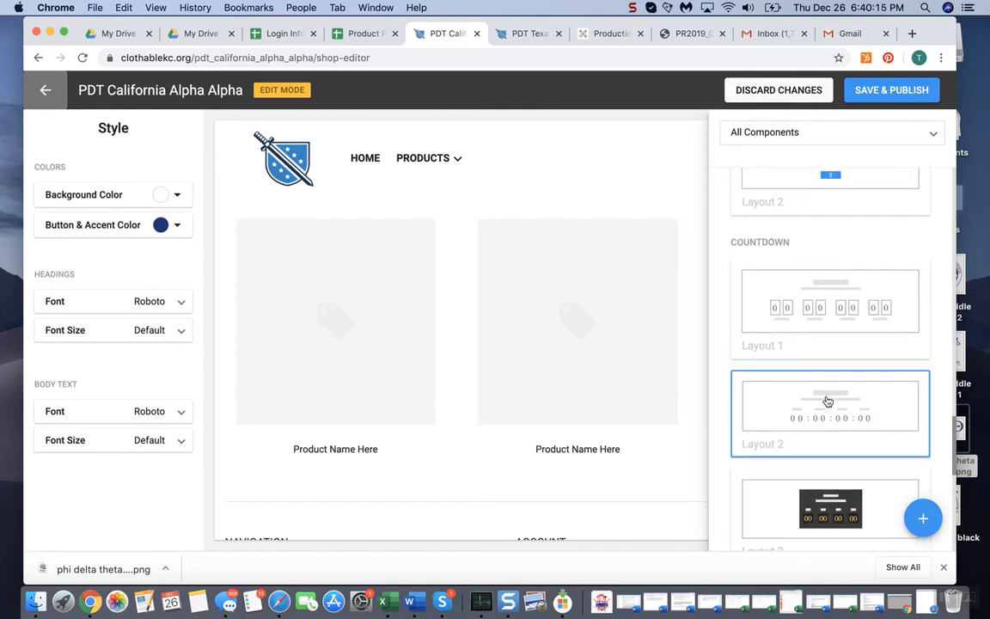
pyautogui.click(827, 401)
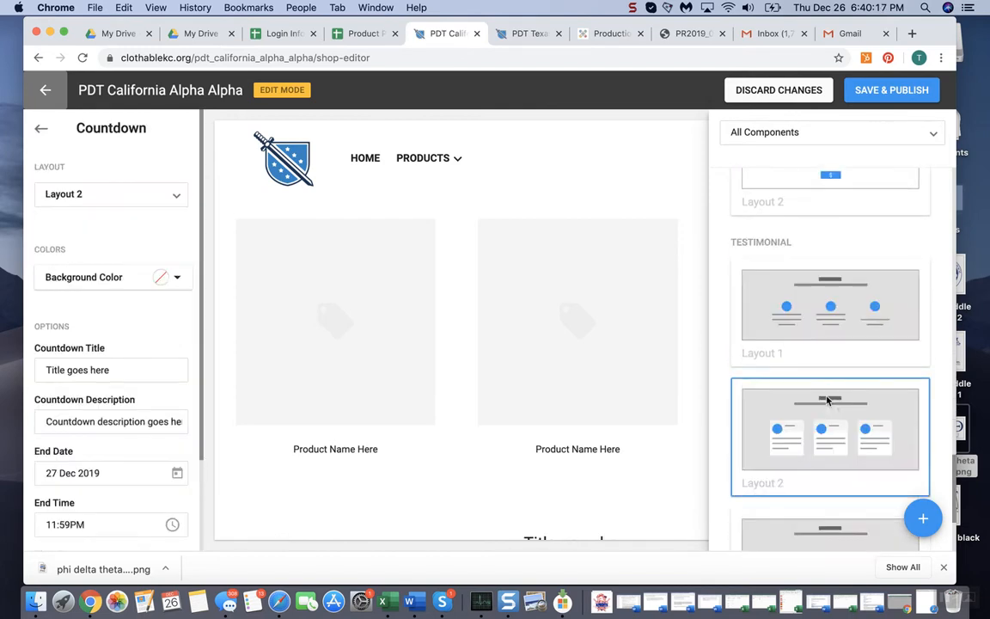
# Set the countdown title to "I will give you this title"
pyautogui.tripleClick(152, 367)
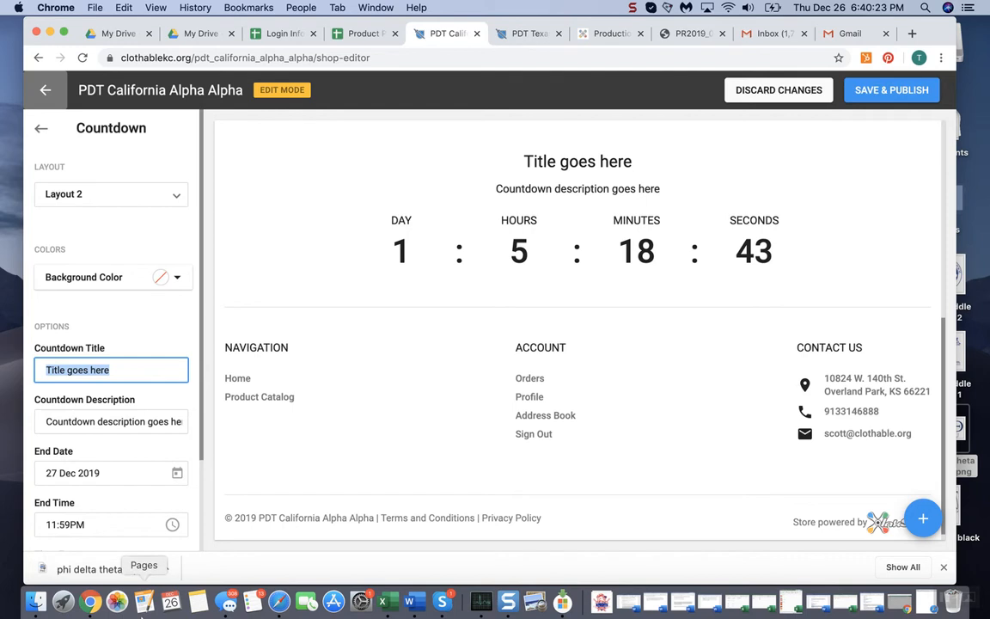
pyautogui.write('I will give you this title')
pyautogui.press('BackSpace')
pyautogui.write('le')
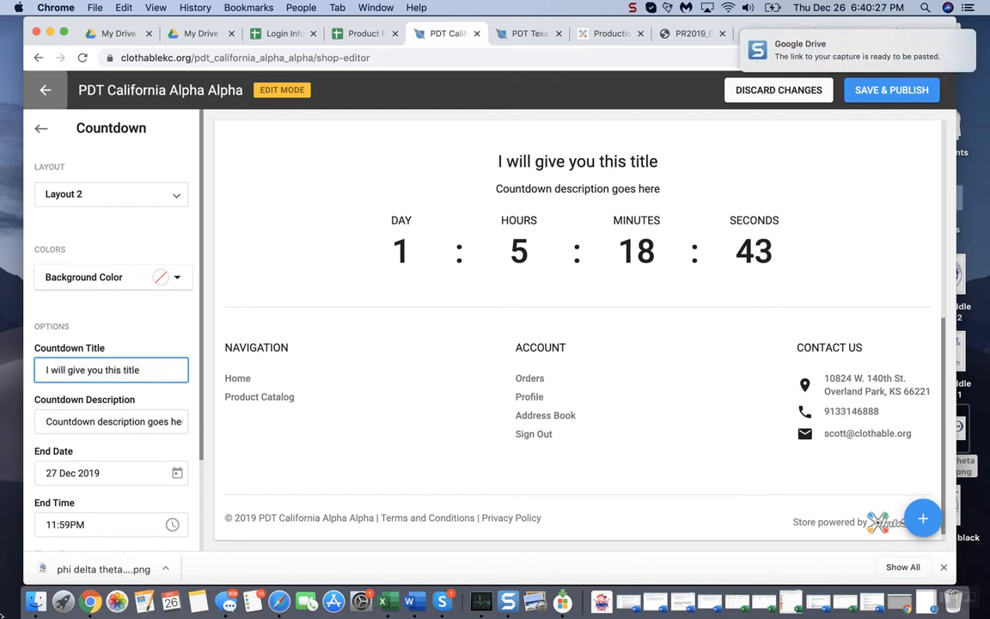
# Replace the countdown's placeholder description with "I will give you this."
pyautogui.click(43, 414)
pyautogui.press('super+a')
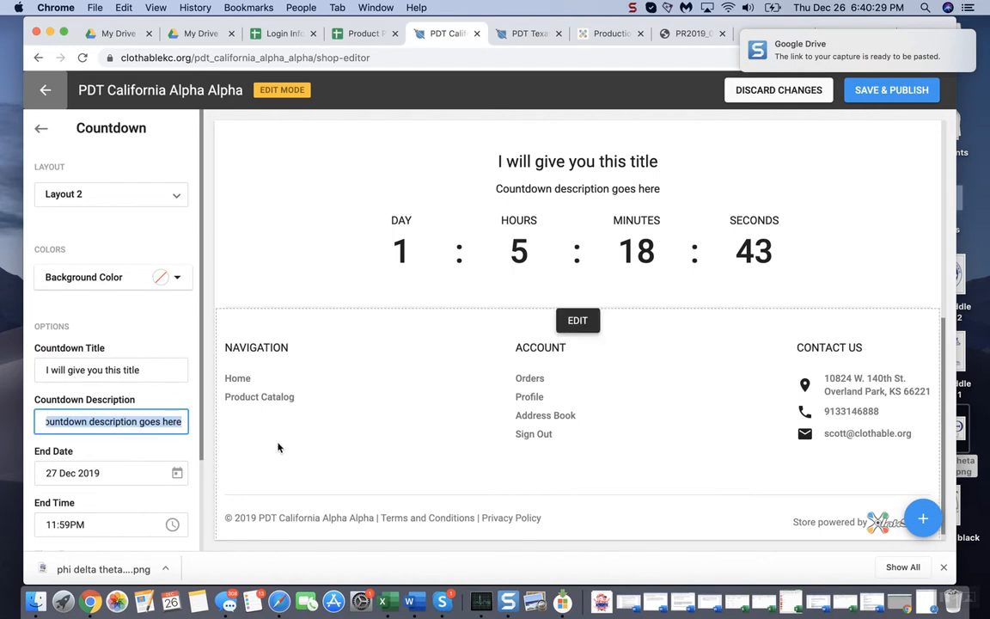
pyautogui.write('I will give yo')
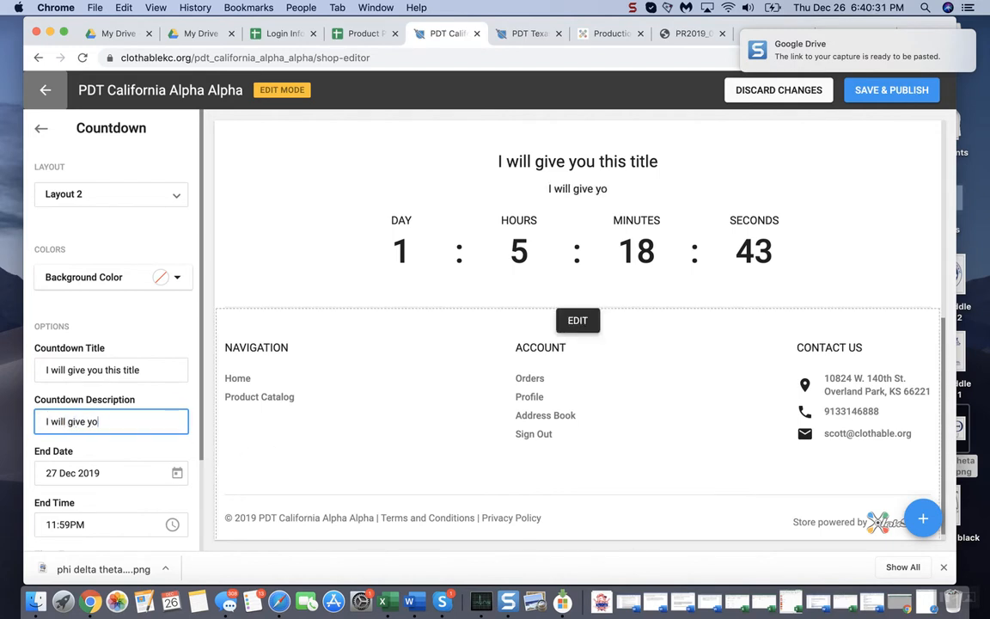
pyautogui.write('u  this.')
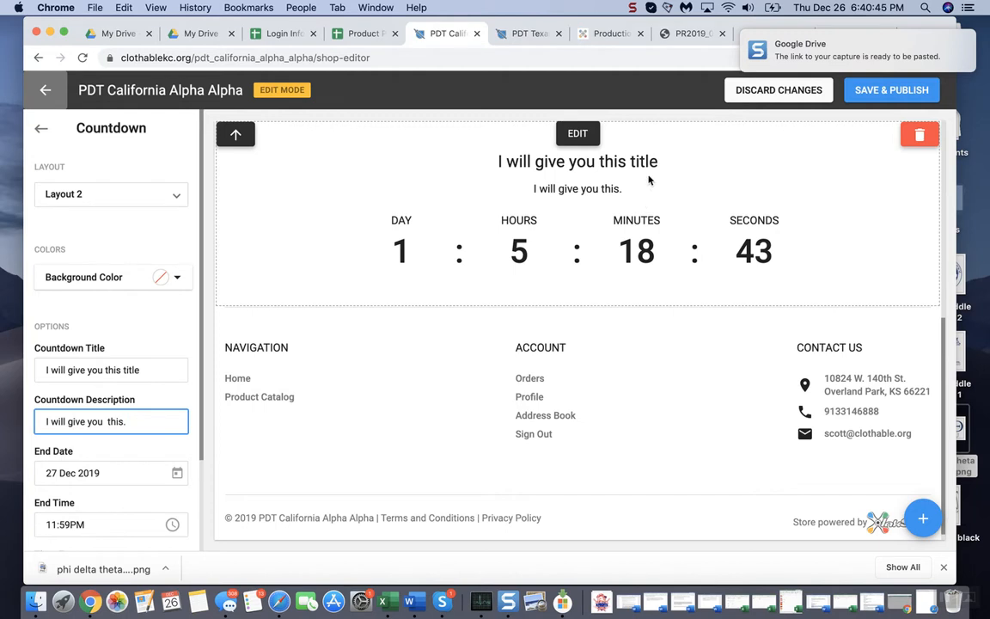
# Set the countdown to end on 31 Mar 2020 at 11:59PM
pyautogui.scroll(1, 522, 161)
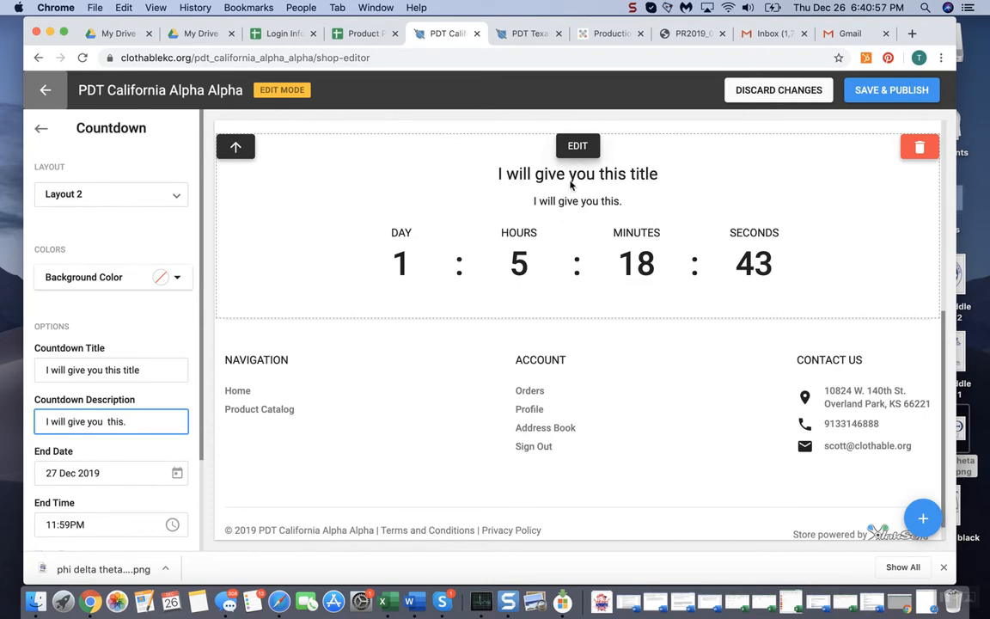
pyautogui.scroll(1, 591, 266)
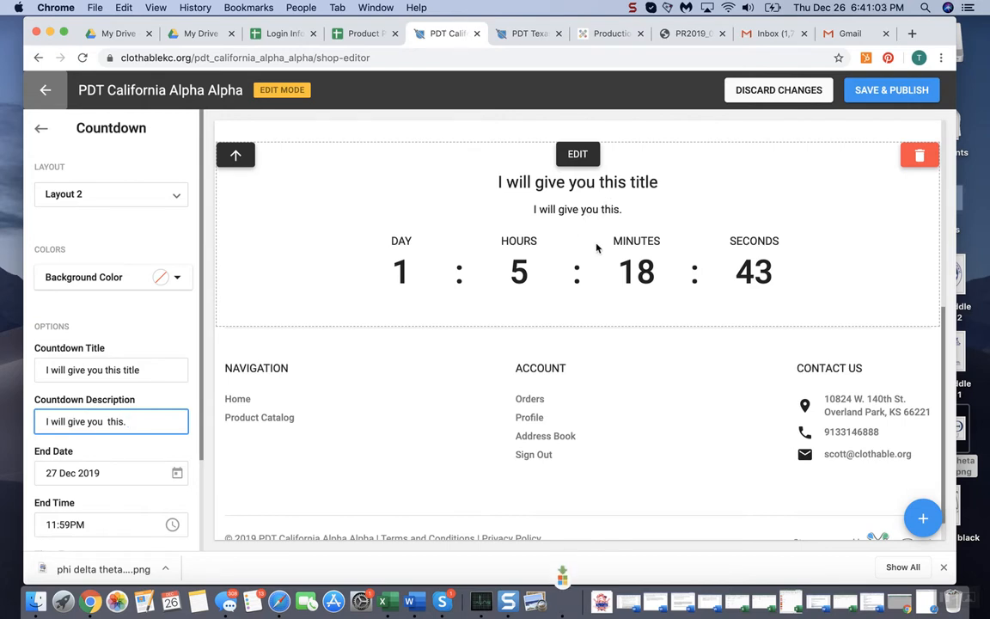
pyautogui.scroll(3, 630, 258)
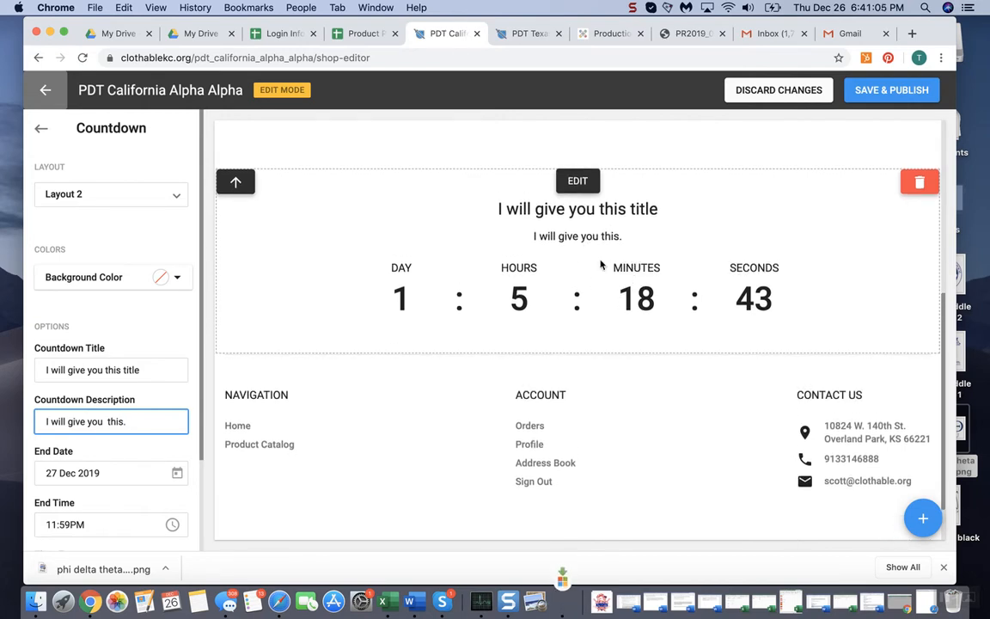
pyautogui.scroll(-5, 524, 335)
pyautogui.scroll(-3, 60, 448)
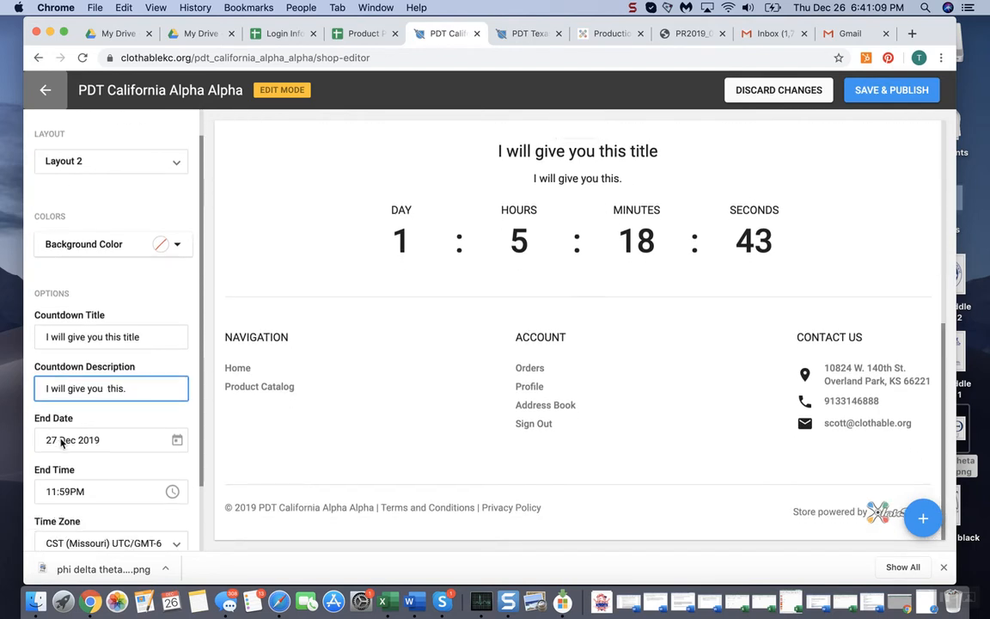
pyautogui.scroll(-2, 95, 370)
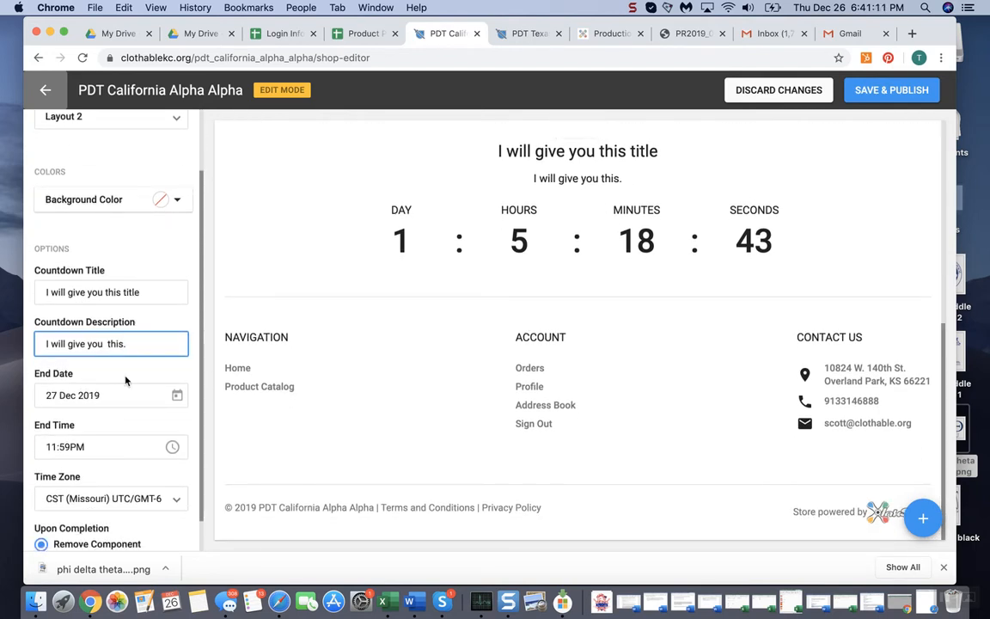
pyautogui.scroll(1, 583, 246)
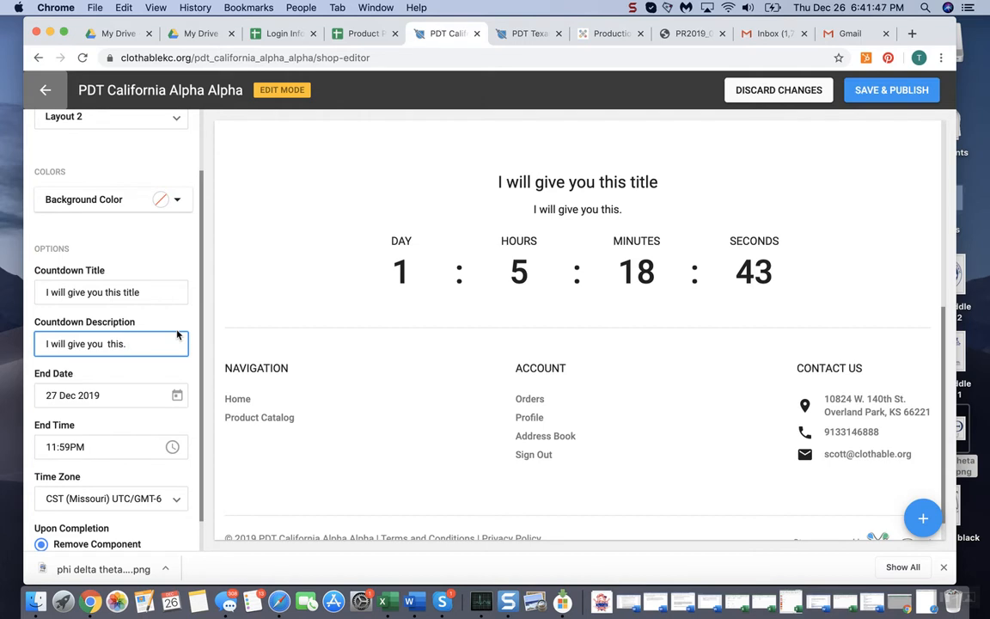
pyautogui.click(123, 401)
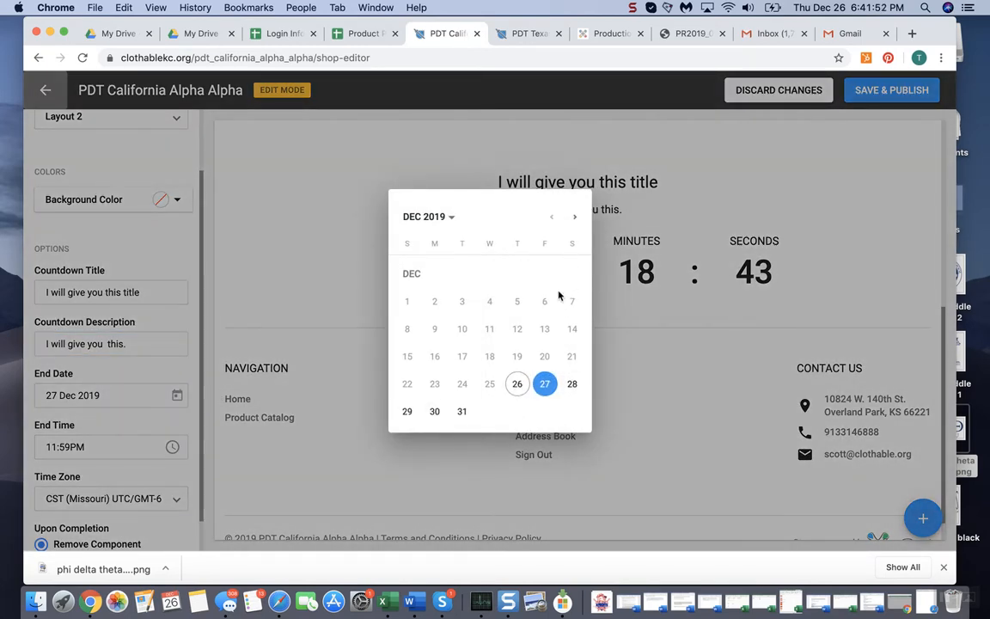
pyautogui.click(574, 219)
pyautogui.click(575, 219)
pyautogui.click(576, 220)
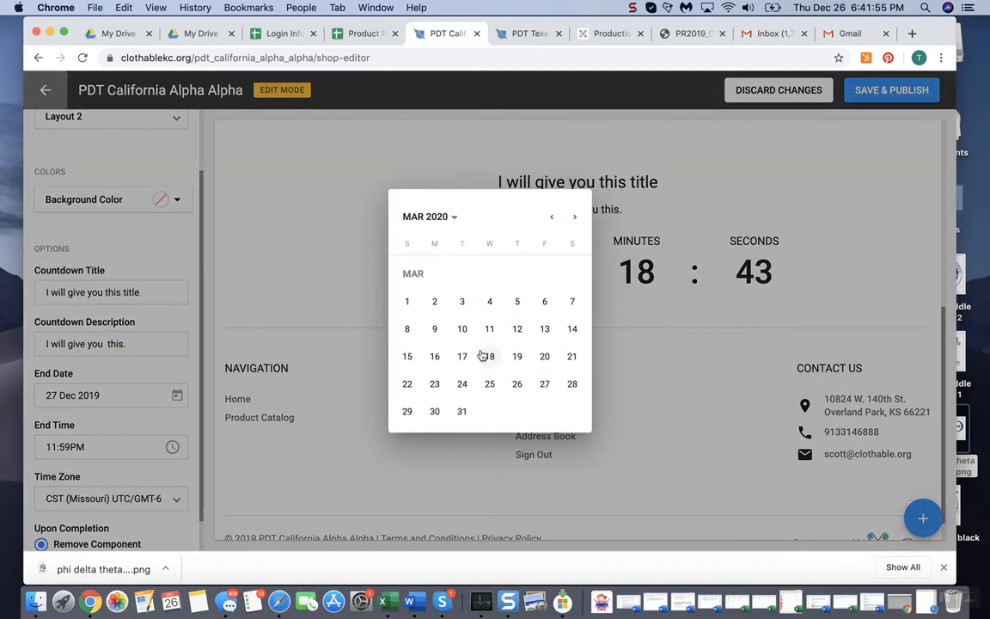
pyautogui.click(460, 413)
pyautogui.click(112, 449)
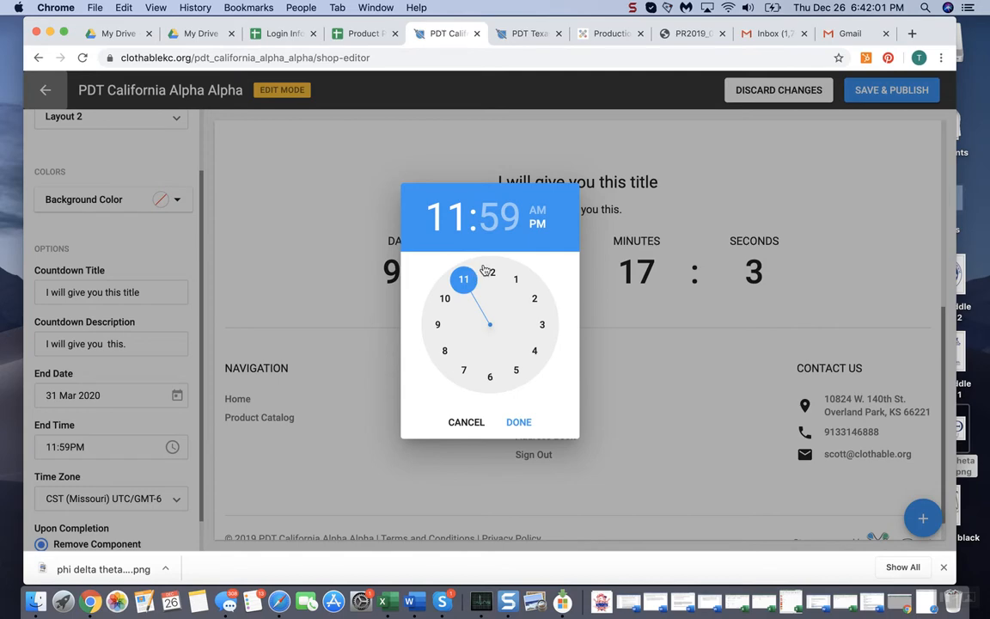
pyautogui.click(519, 422)
# Check the countdown's time zone choices and its upon-completion options
pyautogui.scroll(-1, 84, 471)
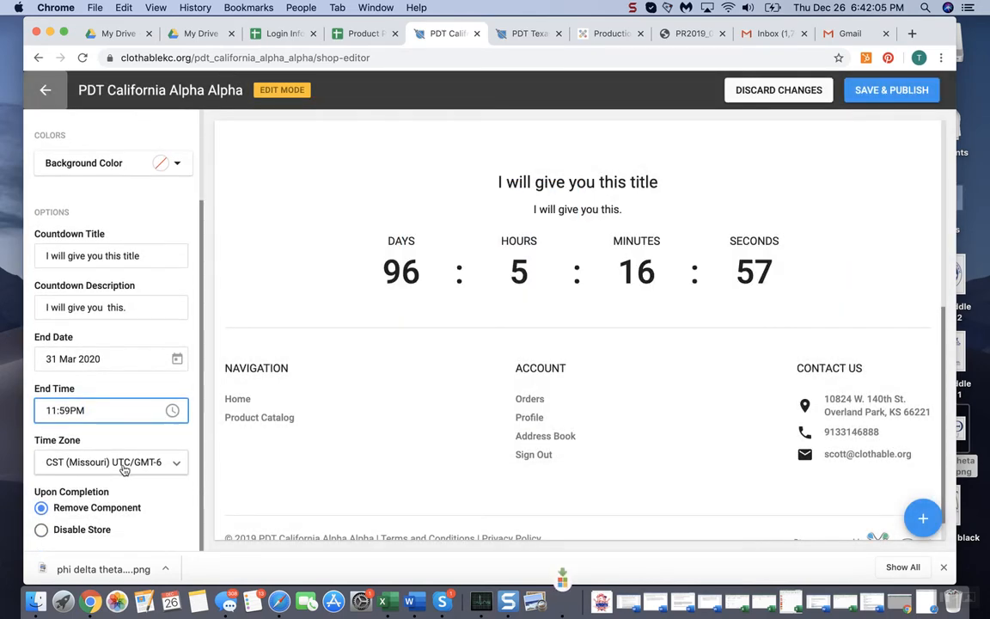
pyautogui.click(124, 470)
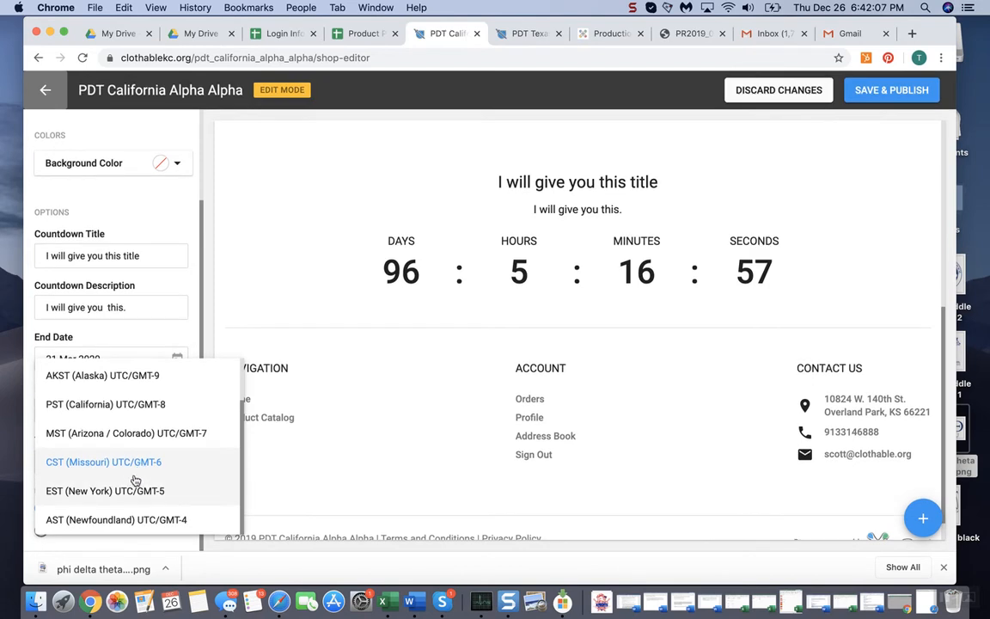
pyautogui.click(356, 447)
pyautogui.scroll(3, 75, 368)
pyautogui.scroll(-3, 144, 416)
pyautogui.scroll(3, 144, 414)
pyautogui.scroll(-3, 155, 387)
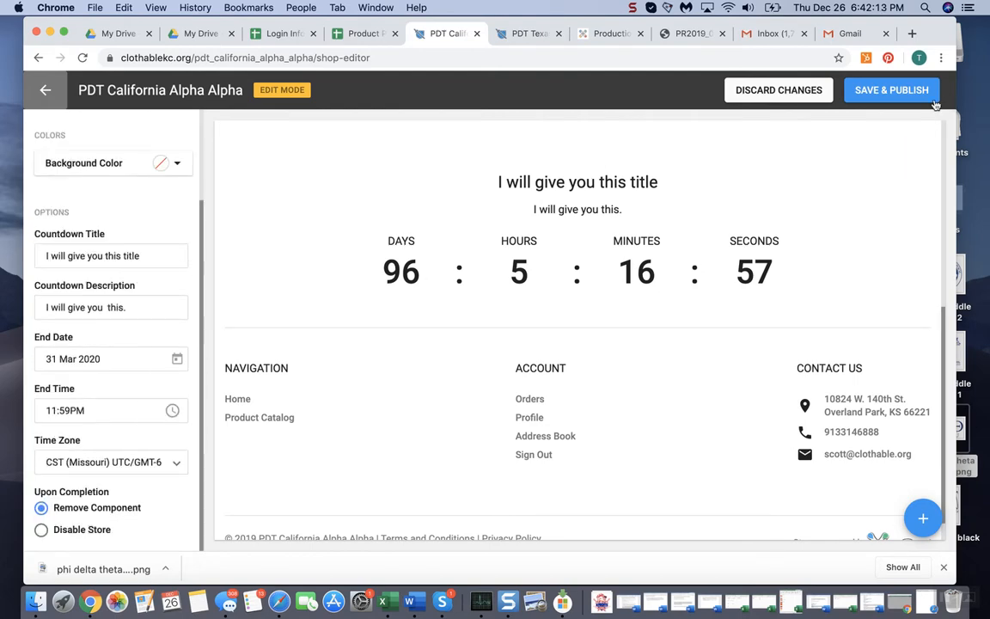
# Move the countdown component up the page, above the product placeholders section
pyautogui.scroll(3, 105, 368)
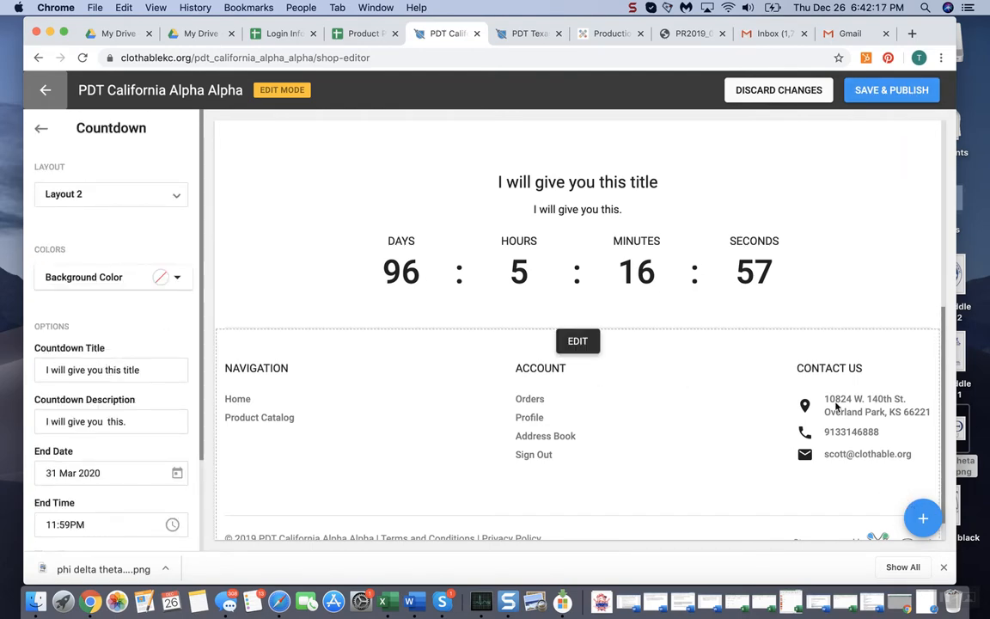
pyautogui.scroll(3, 837, 406)
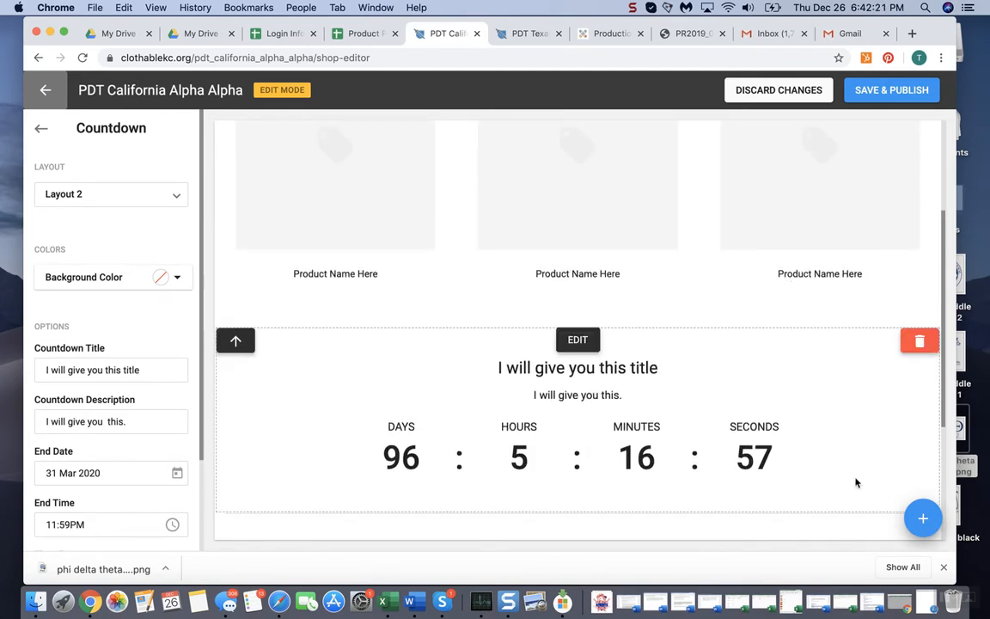
pyautogui.scroll(1, 389, 321)
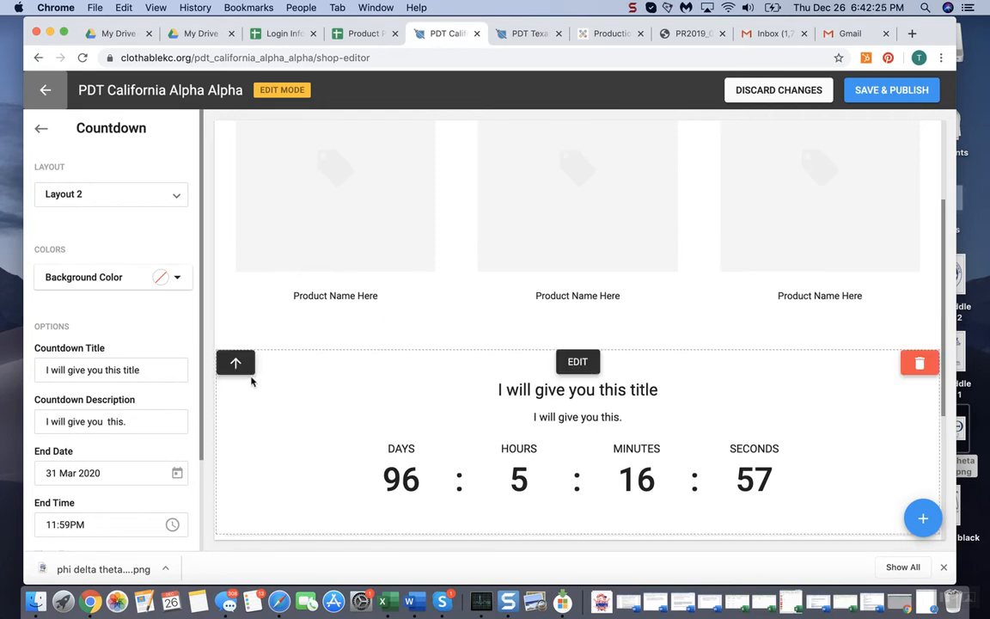
pyautogui.click(236, 365)
pyautogui.scroll(2, 404, 365)
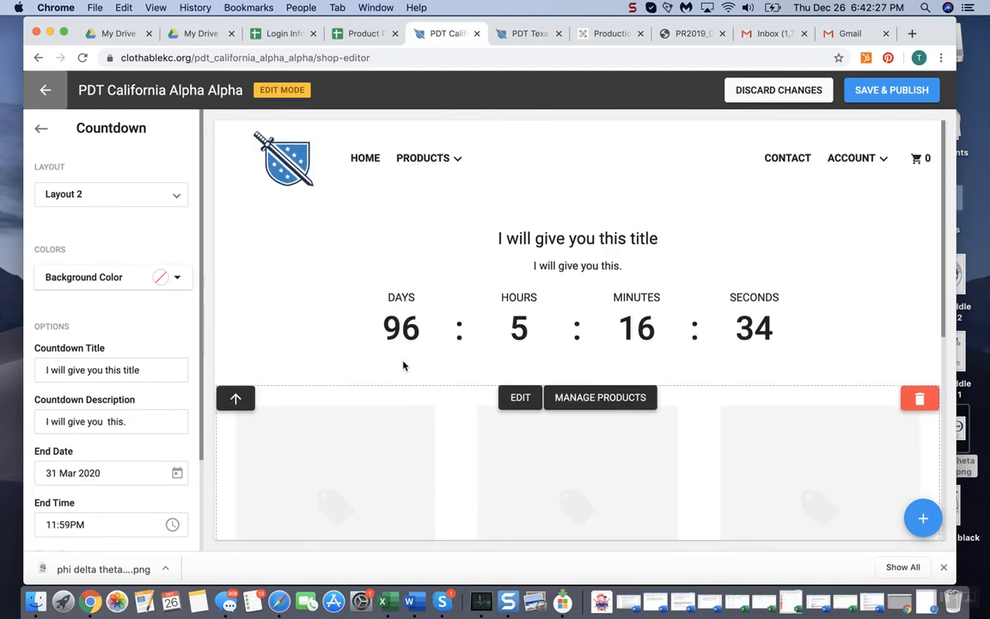
pyautogui.scroll(-4, 561, 310)
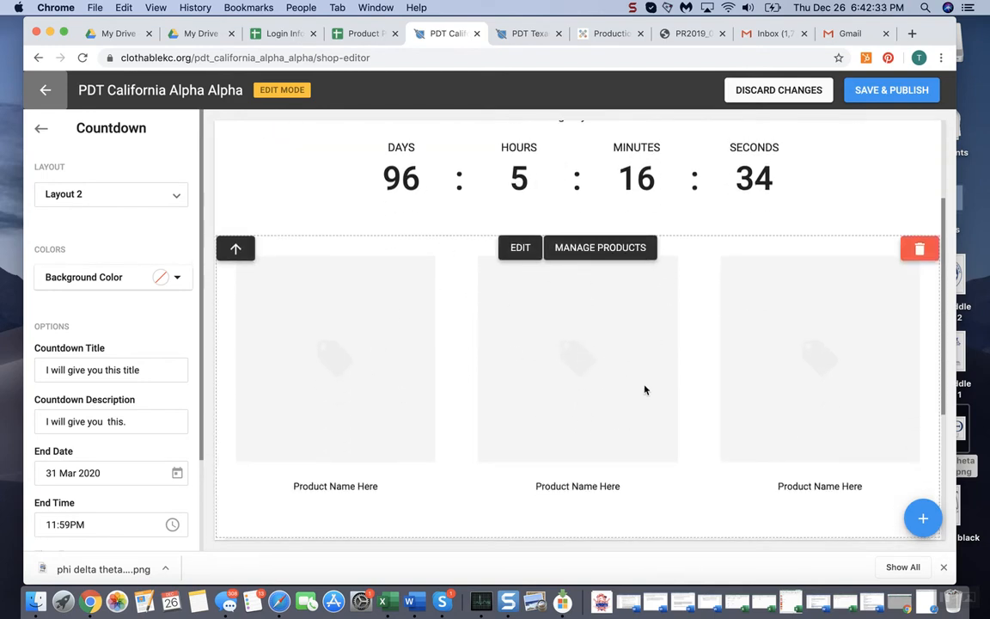
# Add a second Featured Products component with Layout 3 below the existing product placeholders
pyautogui.scroll(1, 645, 390)
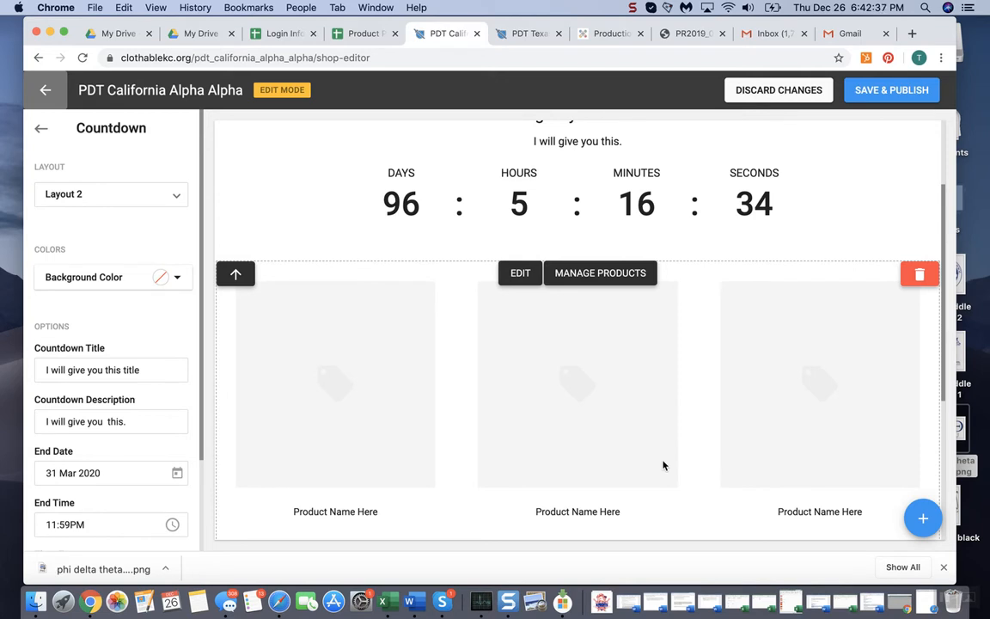
pyautogui.scroll(1, 674, 325)
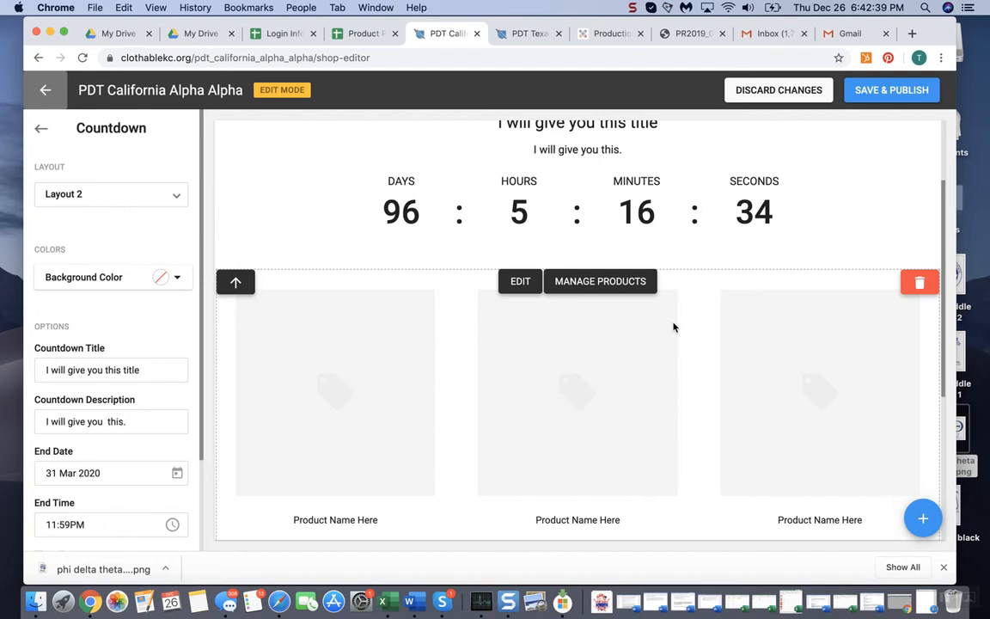
pyautogui.click(922, 517)
pyautogui.scroll(-3, 879, 410)
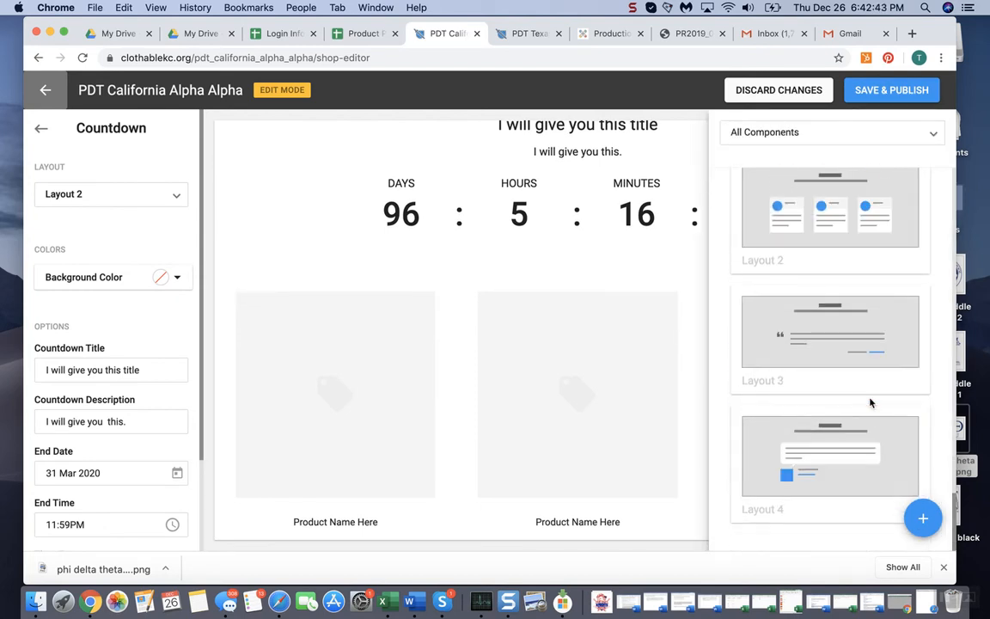
pyautogui.scroll(5, 871, 401)
pyautogui.scroll(10, 871, 400)
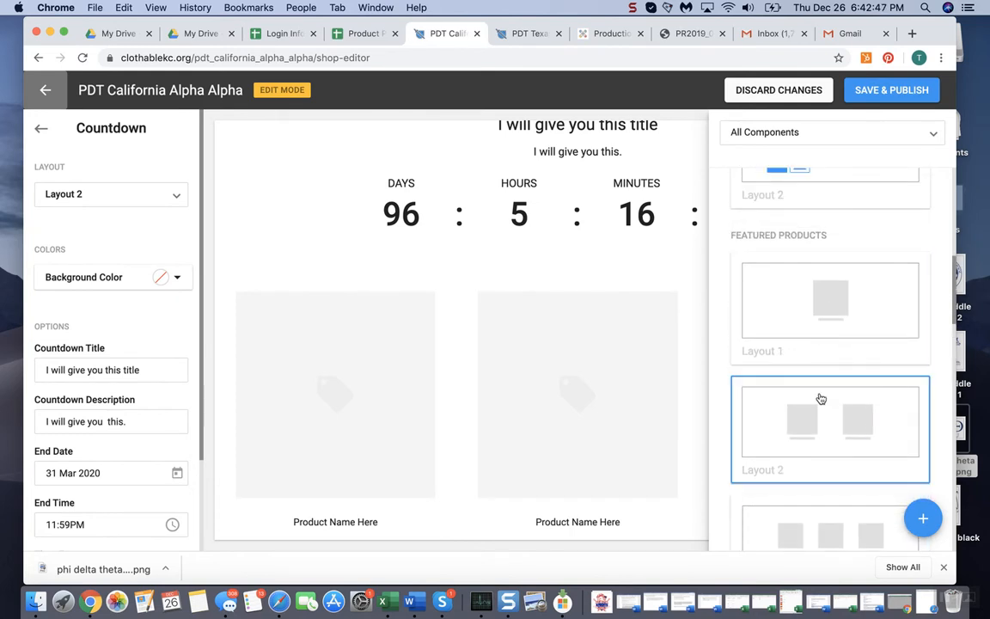
pyautogui.scroll(-2, 817, 411)
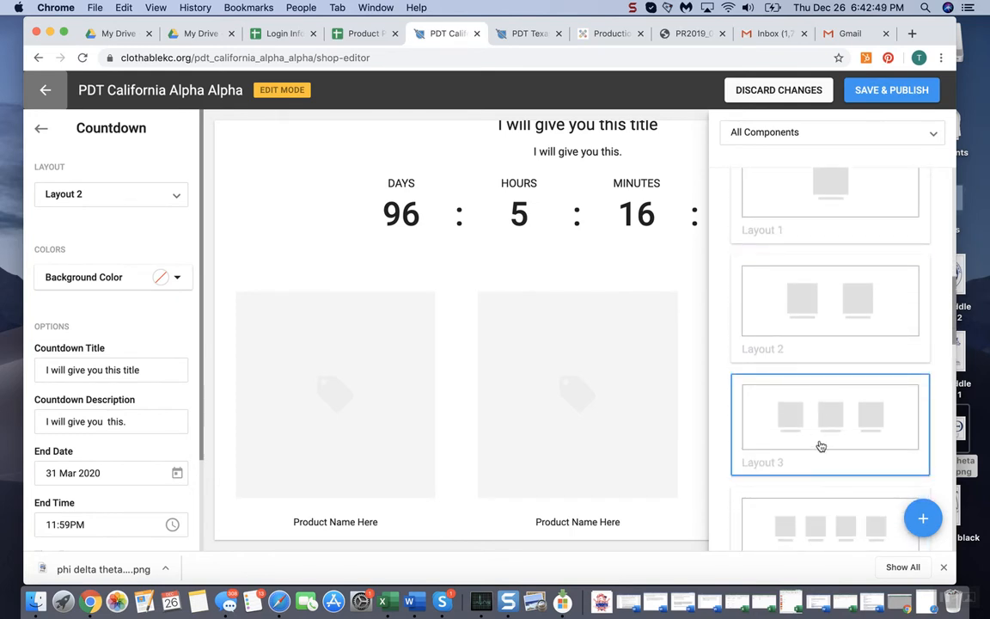
pyautogui.click(821, 446)
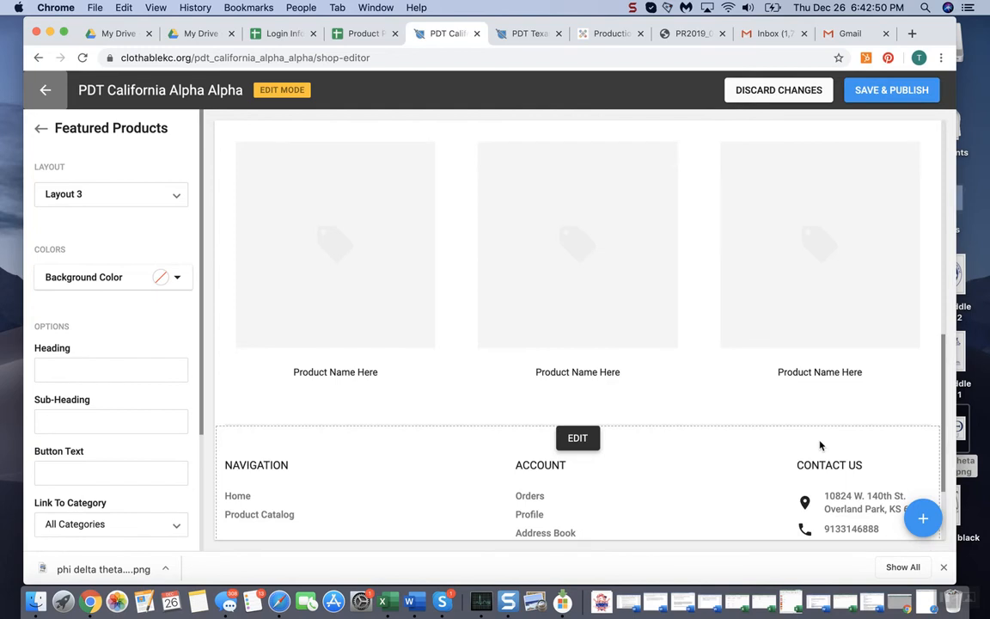
# Add a third Featured Products component, again using Layout 3, at the end of the page
pyautogui.click(924, 521)
pyautogui.scroll(2, 893, 367)
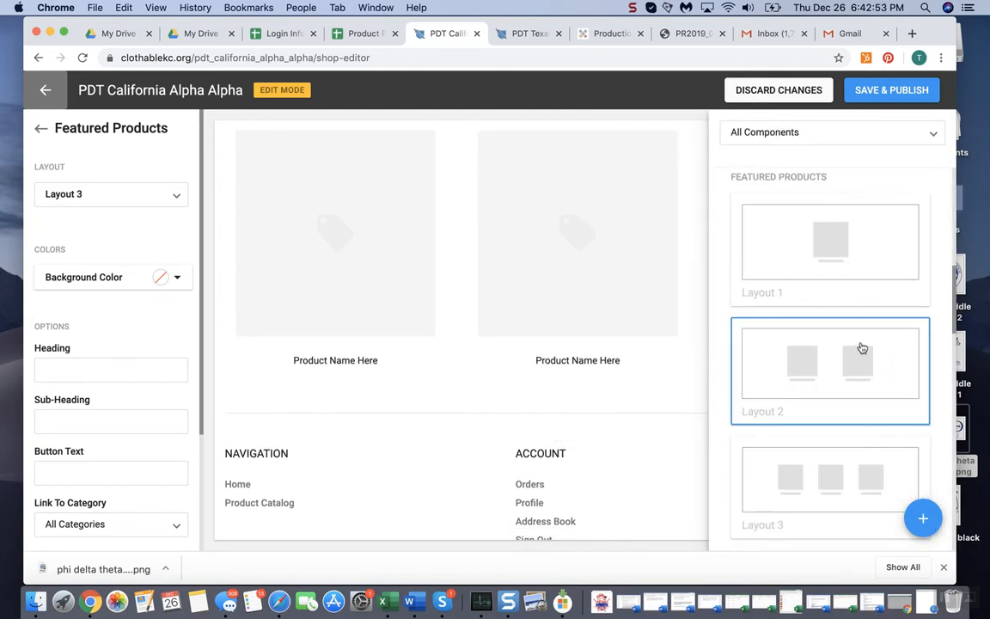
pyautogui.scroll(1, 860, 348)
pyautogui.scroll(-2, 835, 411)
pyautogui.click(831, 433)
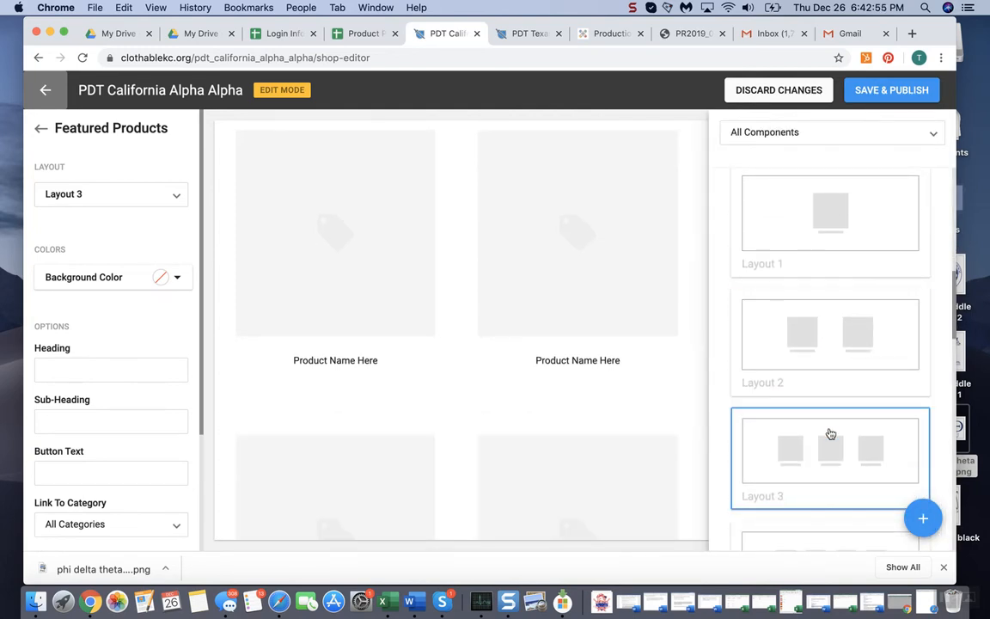
# Give the first product section, directly below the countdown, the heading "Featured Products"
pyautogui.scroll(10, 602, 297)
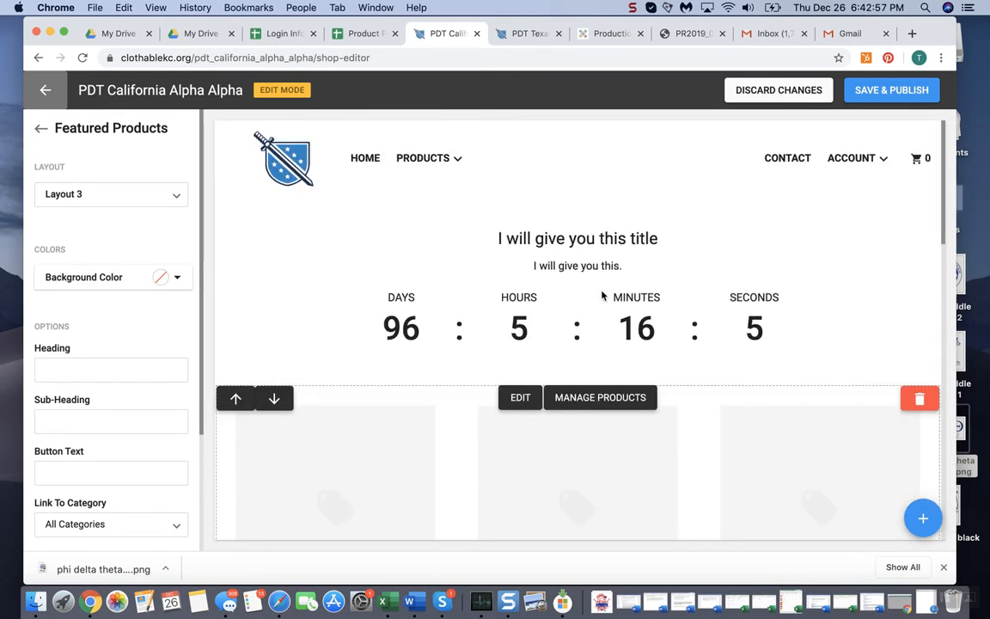
pyautogui.scroll(-5, 614, 447)
pyautogui.scroll(2, 579, 281)
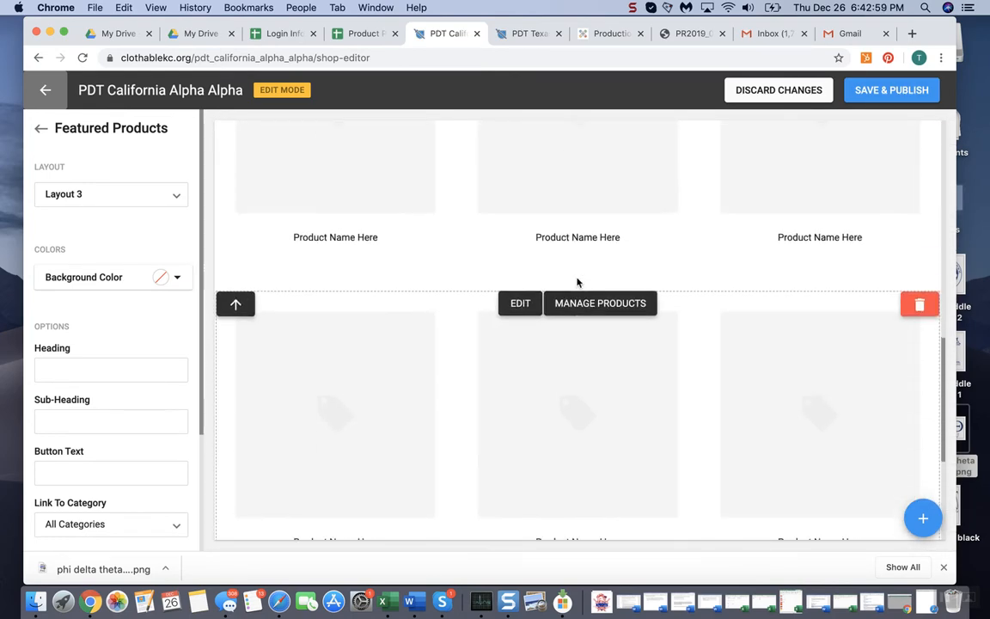
pyautogui.scroll(2, 578, 284)
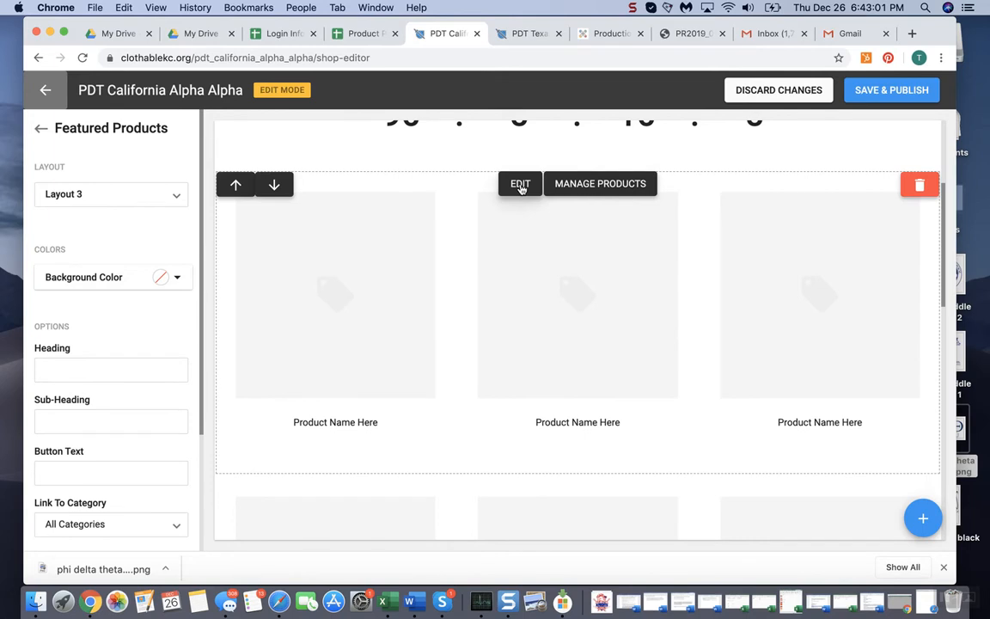
pyautogui.scroll(-1, 521, 188)
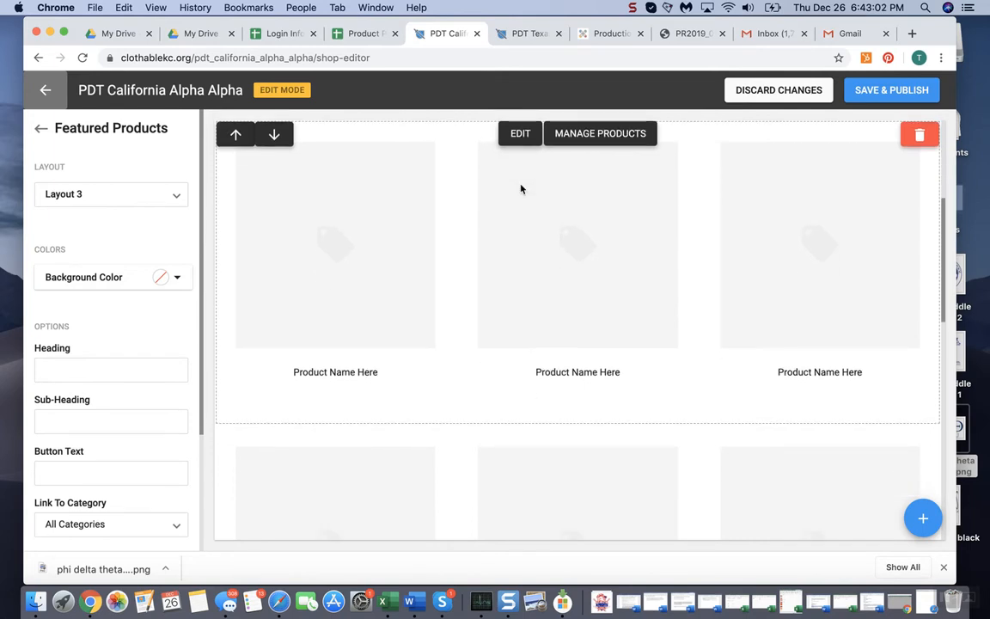
pyautogui.click(131, 376)
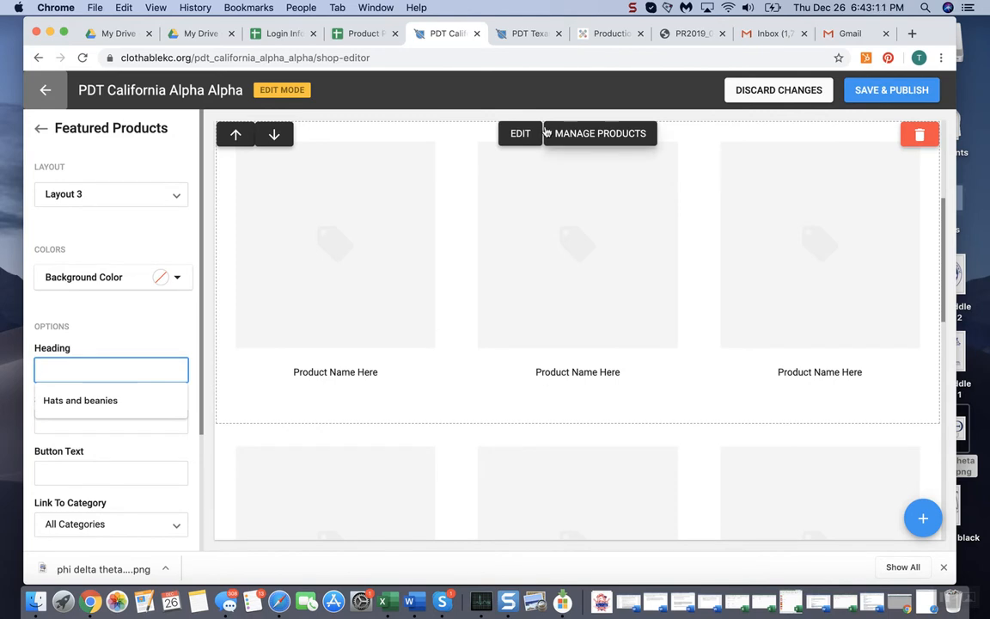
pyautogui.write('Featured Products')
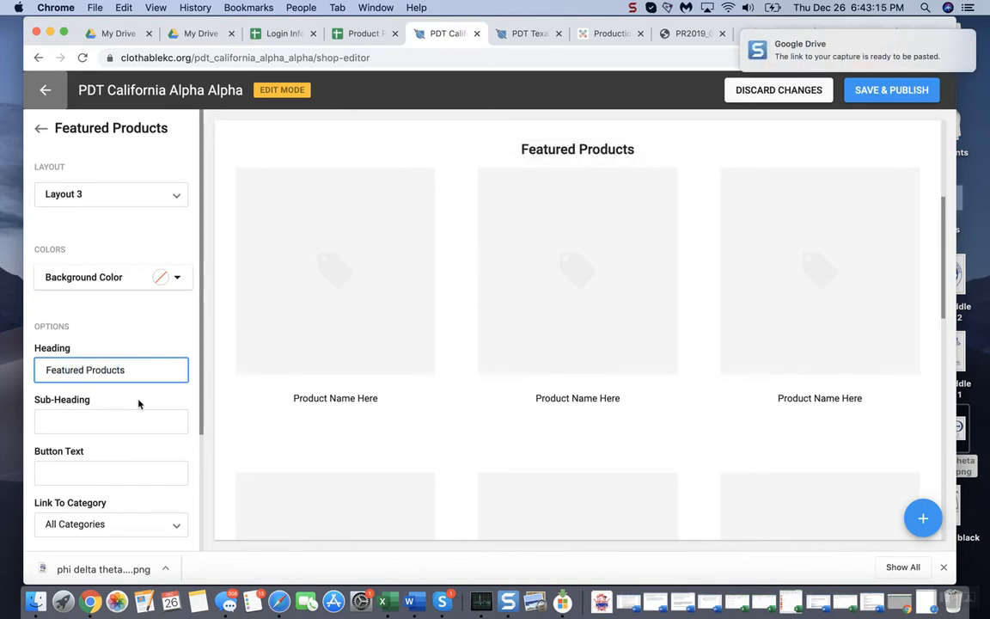
# Give the second product section the heading "California Alpha Alpha Shirts", correcting the spelling of California
pyautogui.scroll(-1, 140, 403)
pyautogui.scroll(-1, 413, 374)
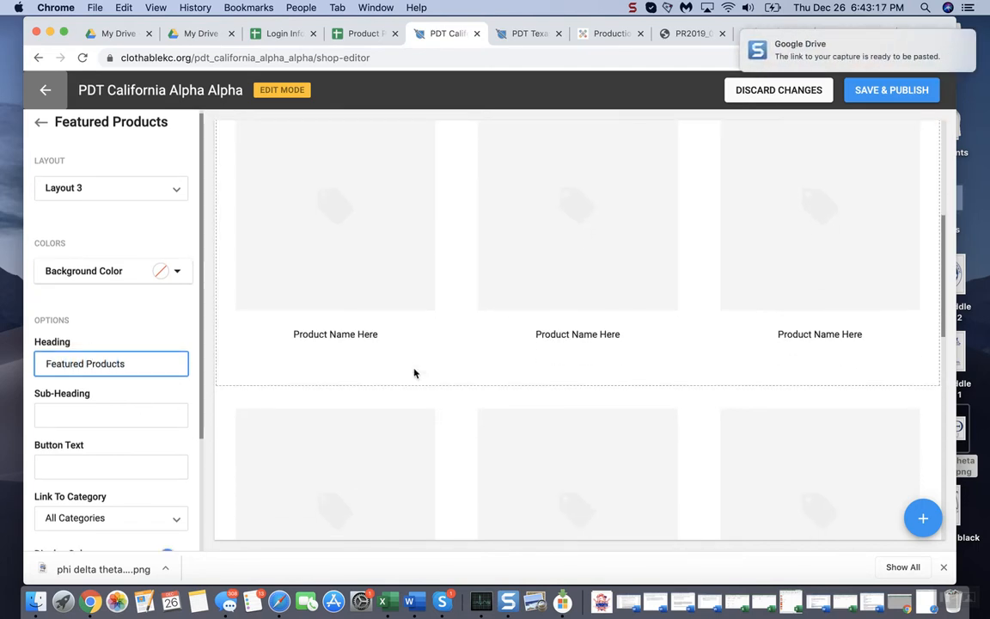
pyautogui.press('super+a')
pyautogui.press('BackSpace')
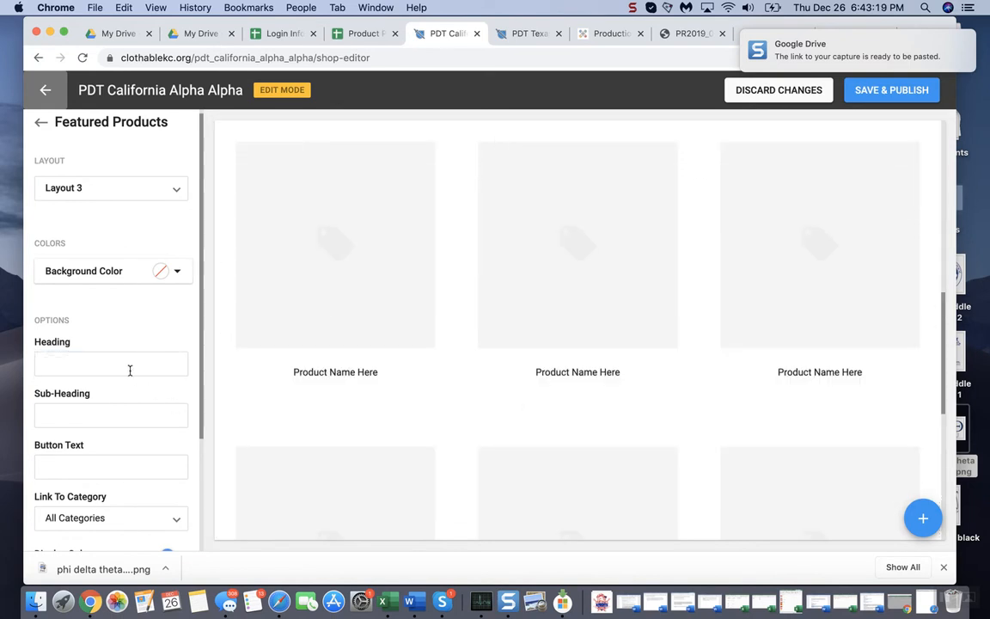
pyautogui.click(127, 365)
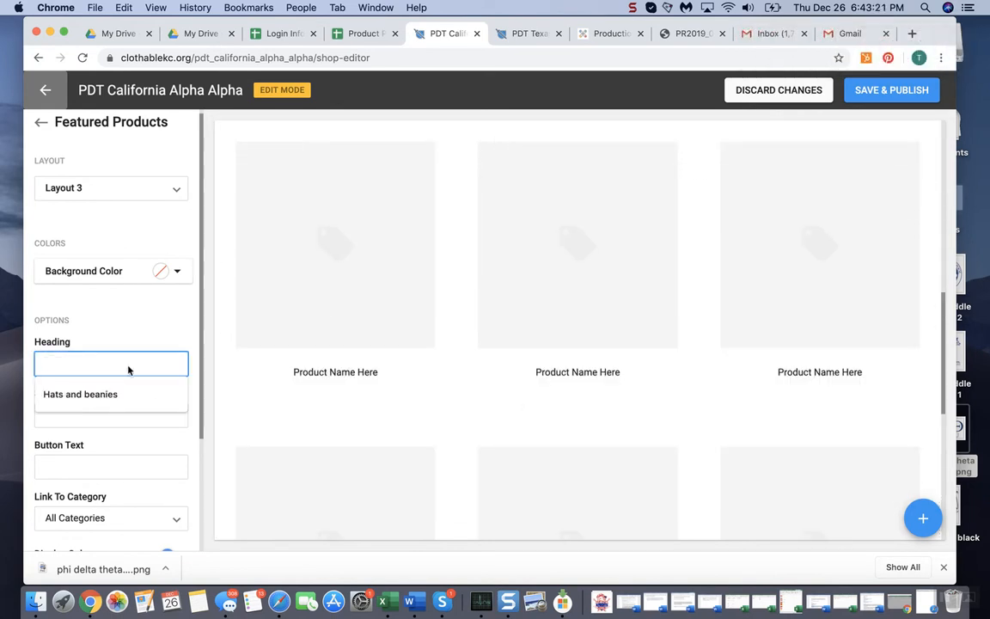
pyautogui.write('Calforni')
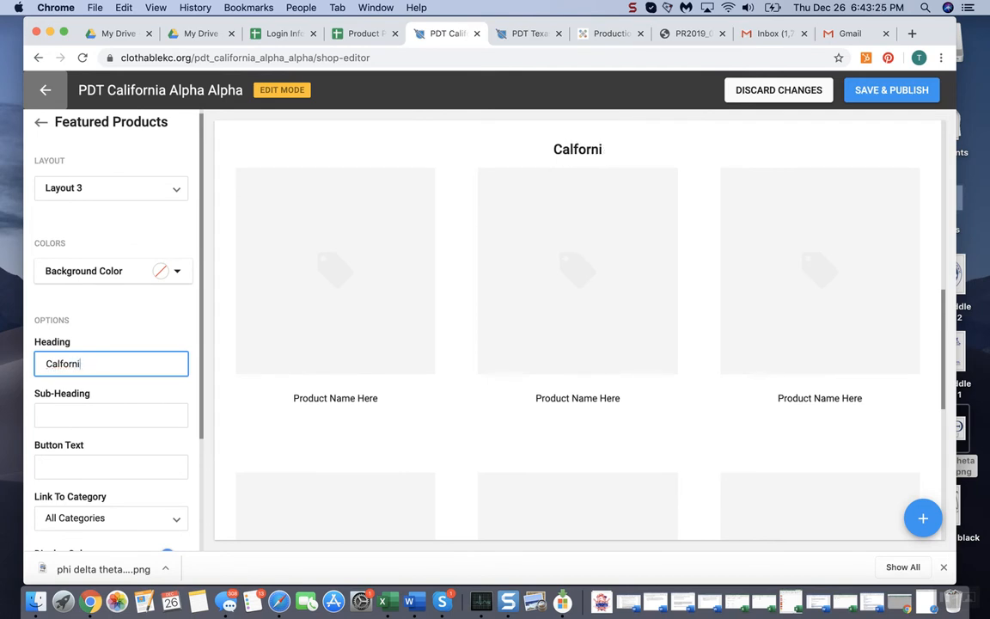
pyautogui.write('a Alpha ALpa')
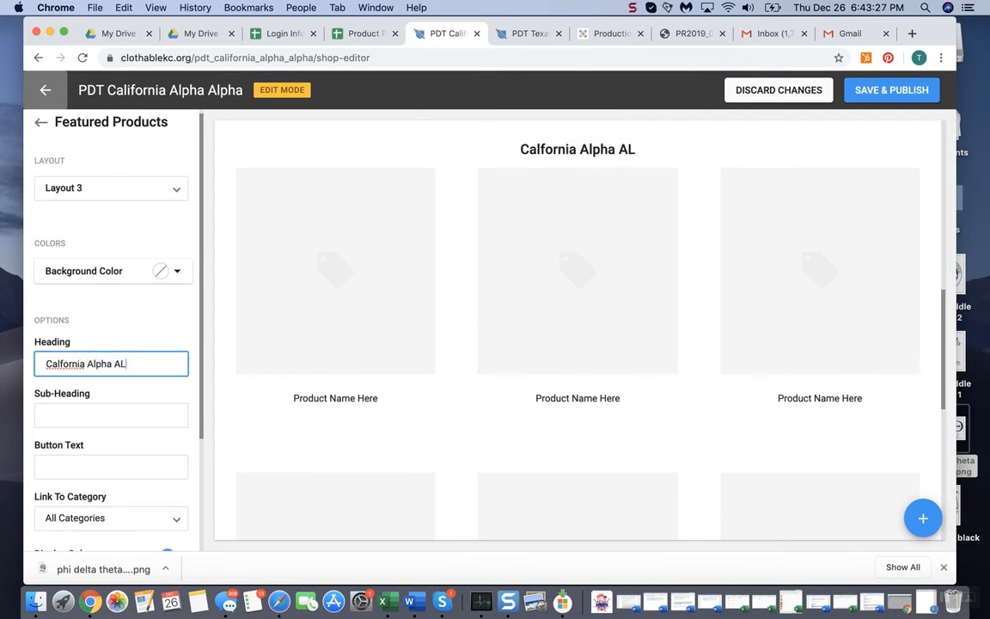
pyautogui.press('BackSpace')
pyautogui.press('BackSpace')
pyautogui.press('BackSpace')
pyautogui.write('lpha')
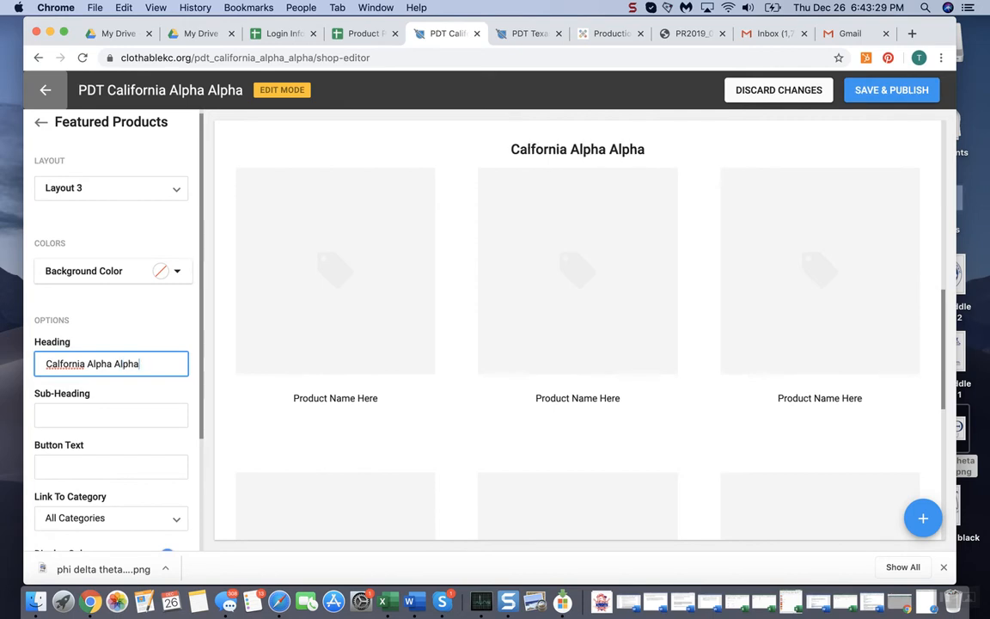
pyautogui.write(' SHirts')
pyautogui.press('BackSpace')
pyautogui.press('BackSpace')
pyautogui.press('BackSpace')
pyautogui.press('BackSpace')
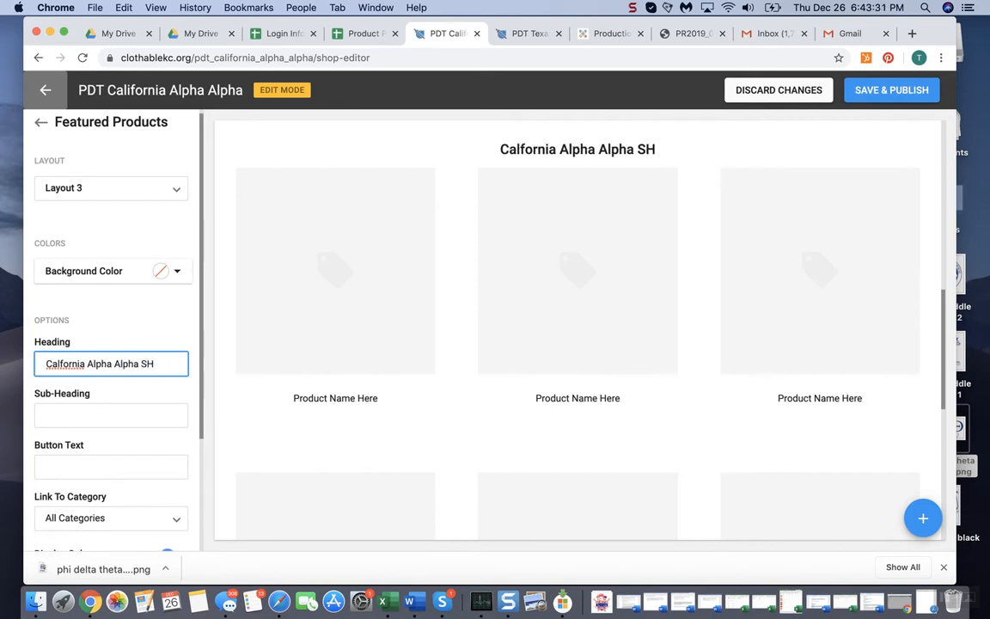
pyautogui.press('BackSpace')
pyautogui.write('hirts')
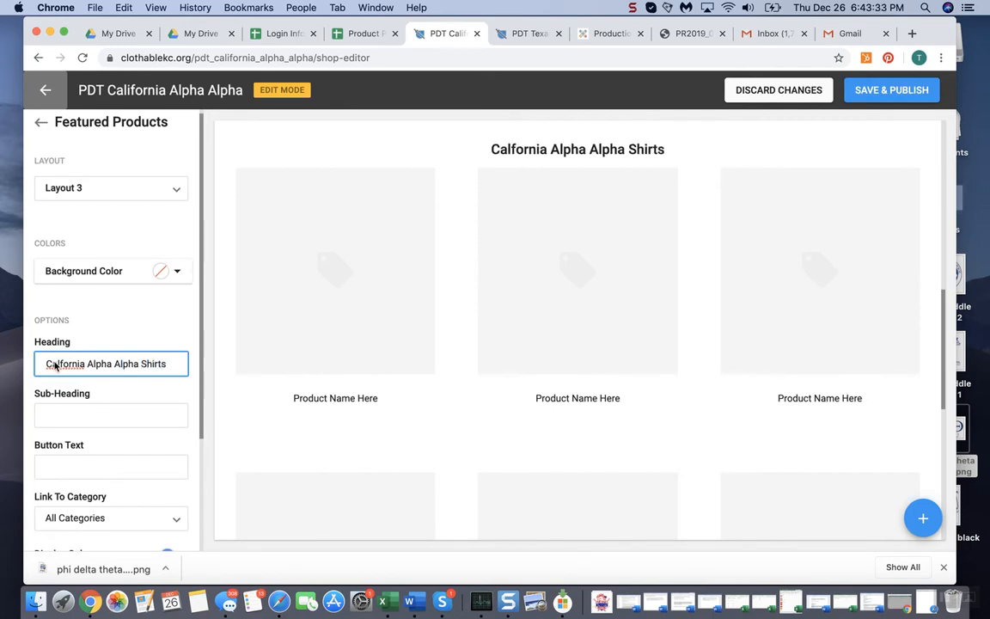
pyautogui.rightClick(56, 366)
pyautogui.click(94, 341)
# Give the third product section the heading "California Alpha Alpha Jackets and Sweatshirts"
pyautogui.scroll(4, 366, 317)
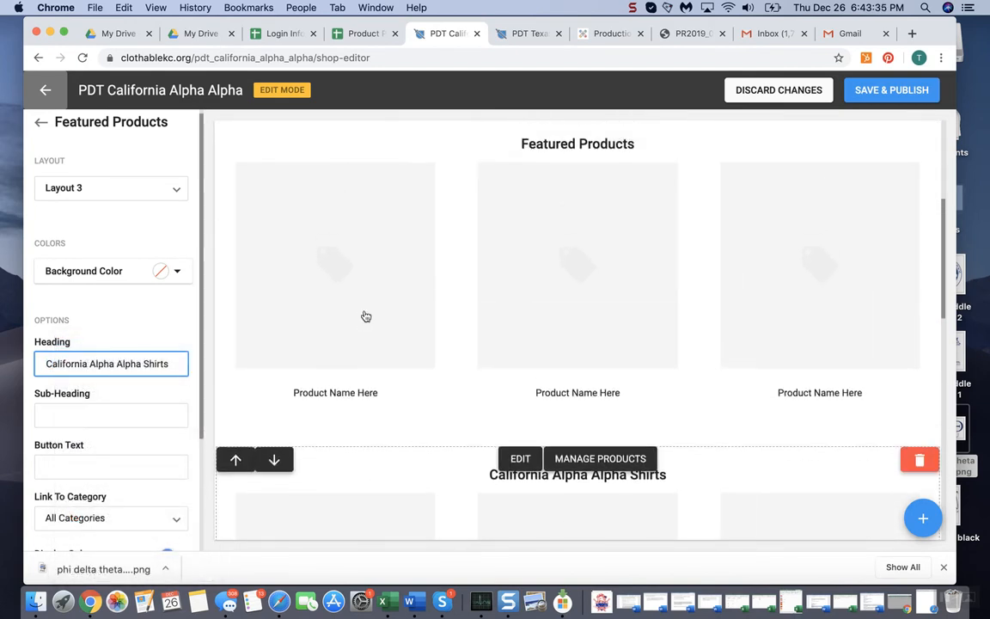
pyautogui.scroll(-3, 481, 232)
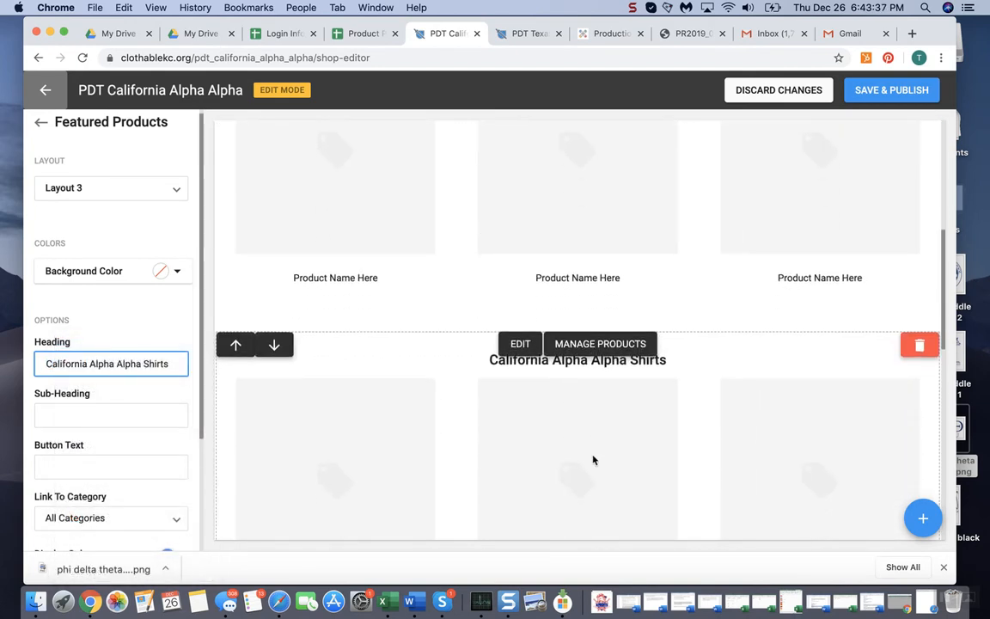
pyautogui.scroll(-3, 578, 333)
pyautogui.scroll(-5, 508, 284)
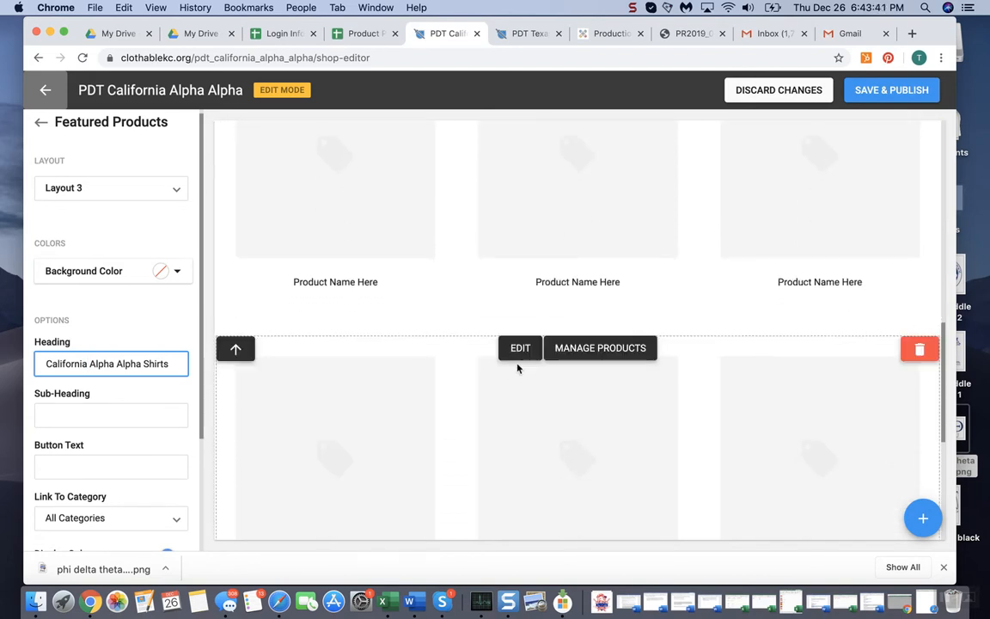
pyautogui.click(517, 348)
pyautogui.click(122, 362)
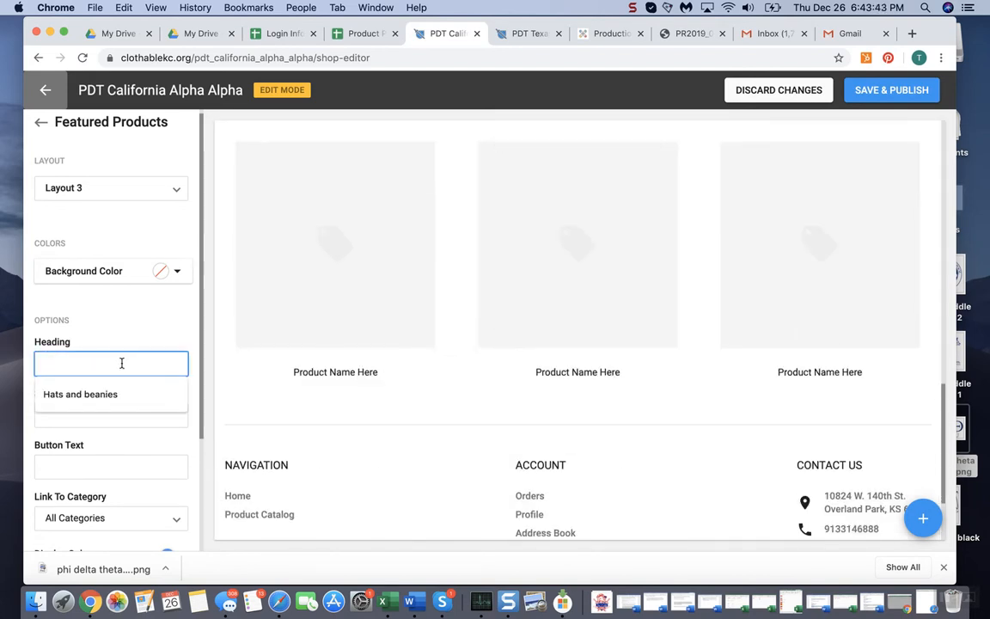
pyautogui.write('California ALph')
pyautogui.press('BackSpace')
pyautogui.press('BackSpace')
pyautogui.press('BackSpace')
pyautogui.write('lp')
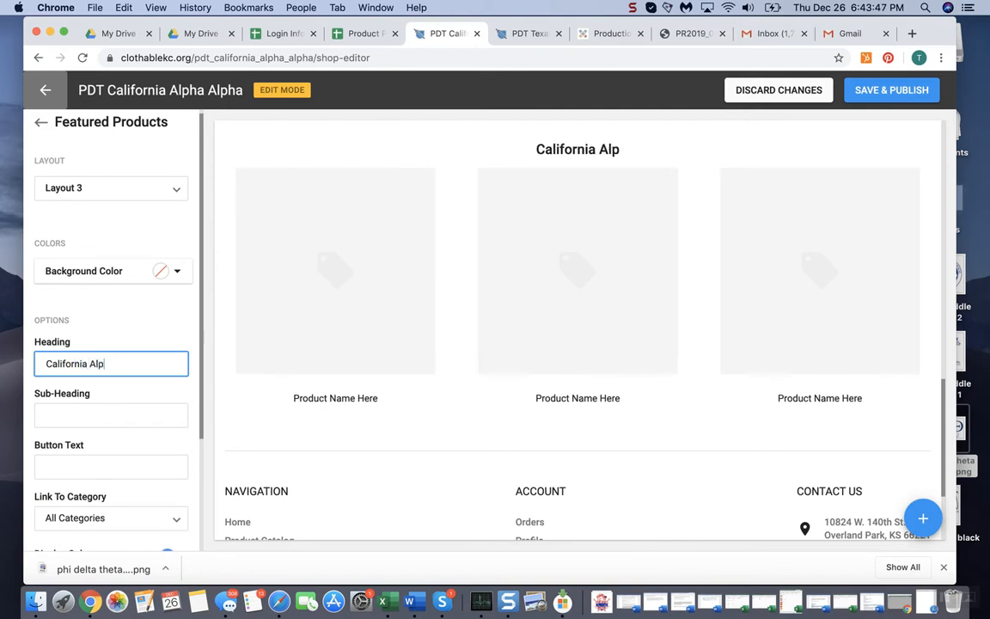
pyautogui.write('ha Alpha')
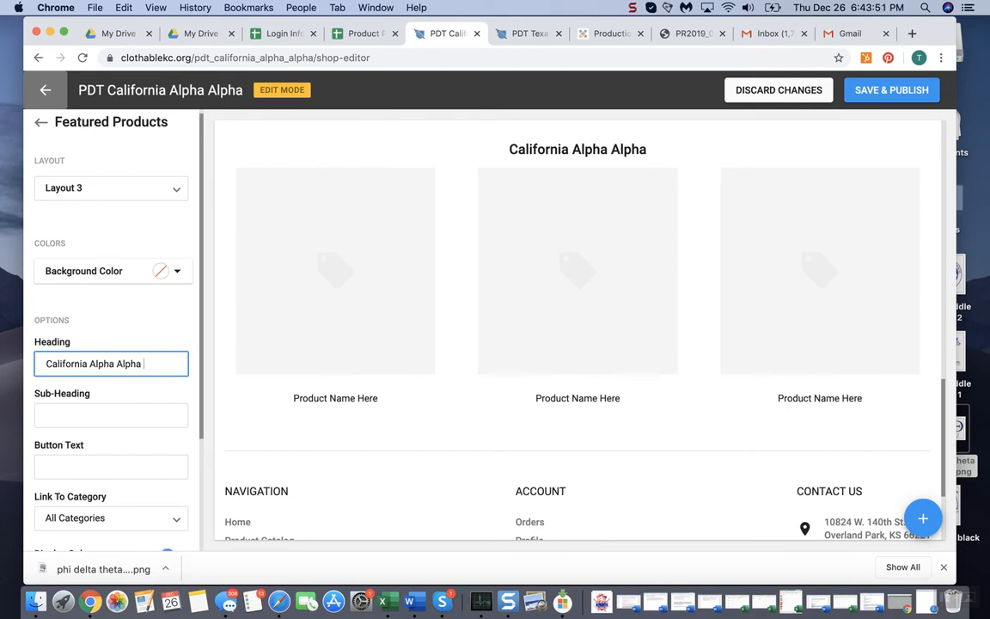
pyautogui.write(' Ja')
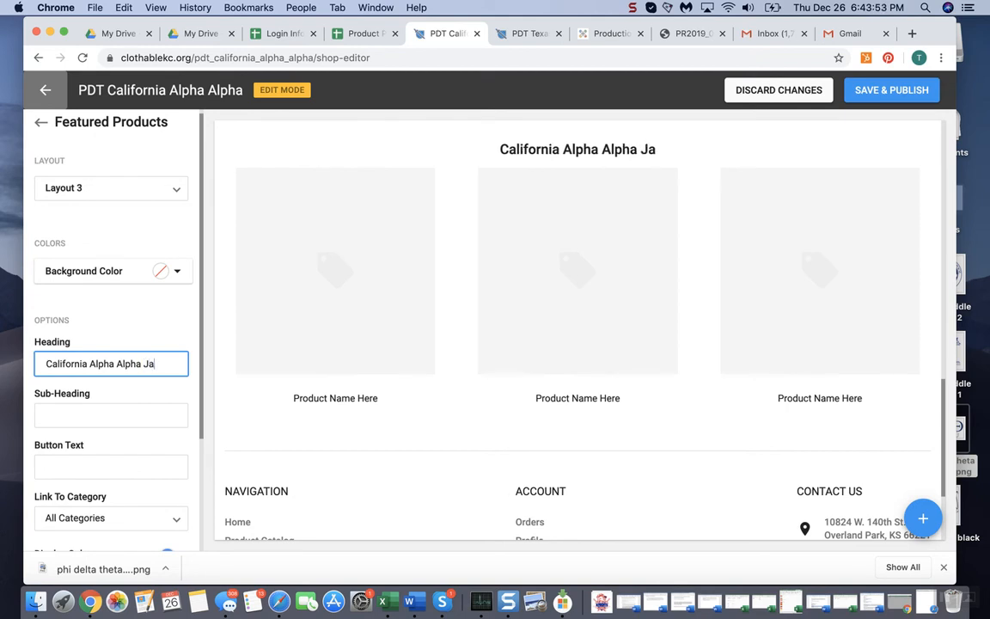
pyautogui.write('ckets and Sweatshirts')
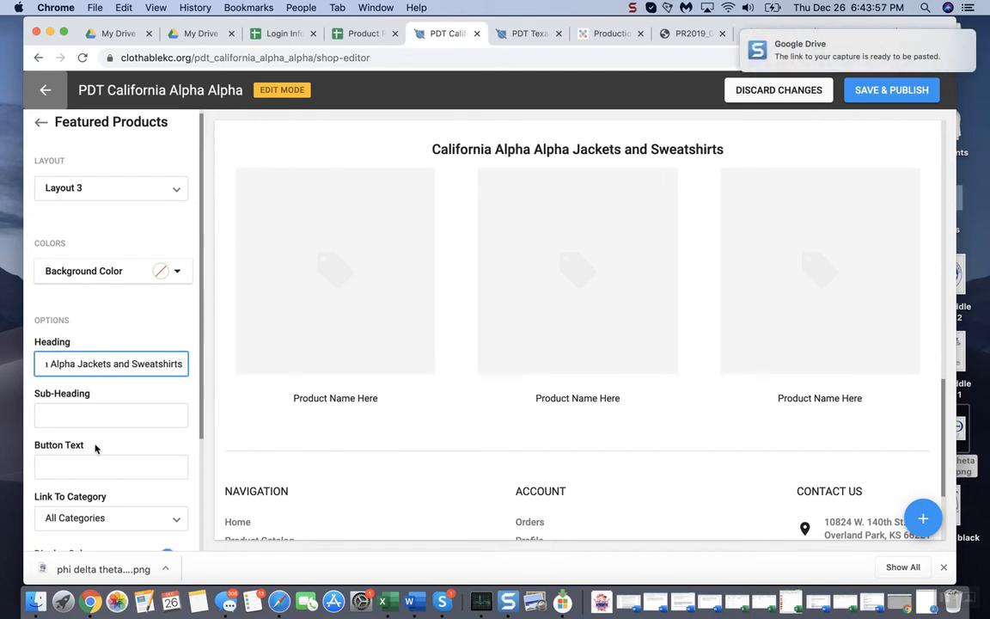
# Add a fourth Featured Products component with Layout 3 below the jackets and sweatshirts section and open its settings
pyautogui.scroll(-2, 111, 456)
pyautogui.click(913, 521)
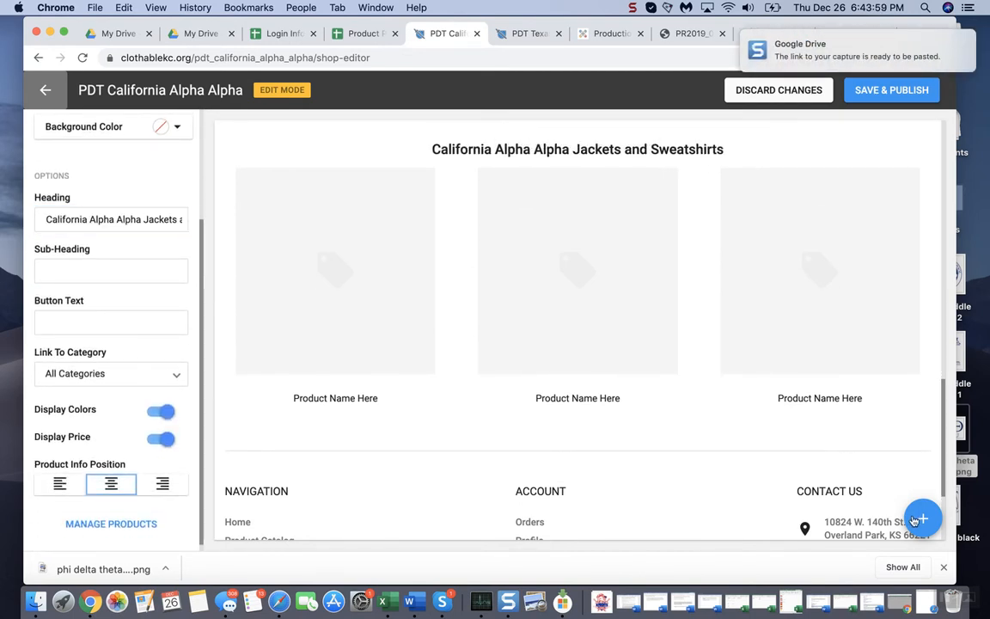
pyautogui.scroll(-2, 829, 360)
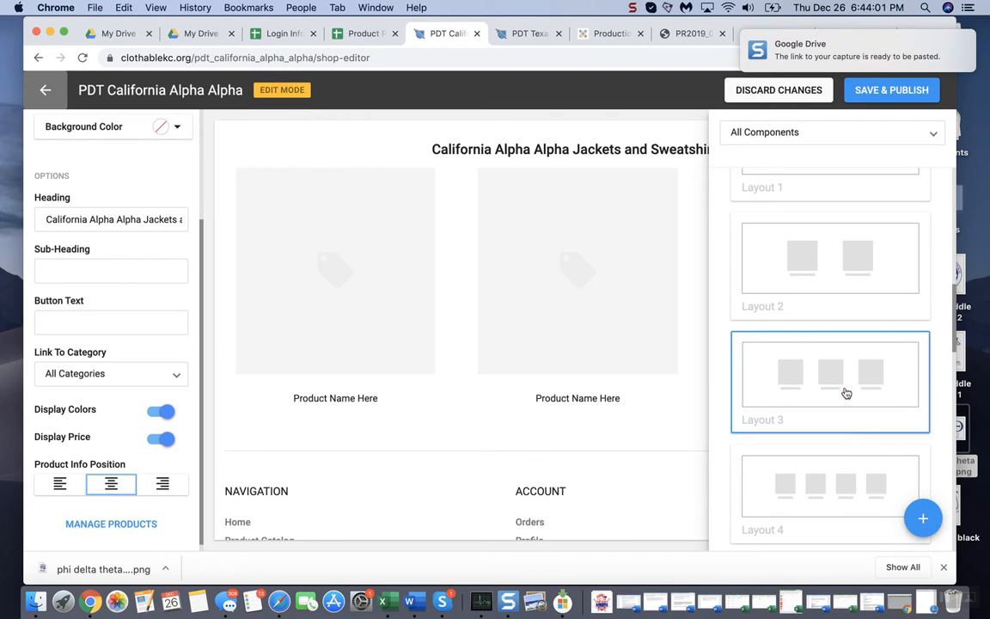
pyautogui.click(825, 377)
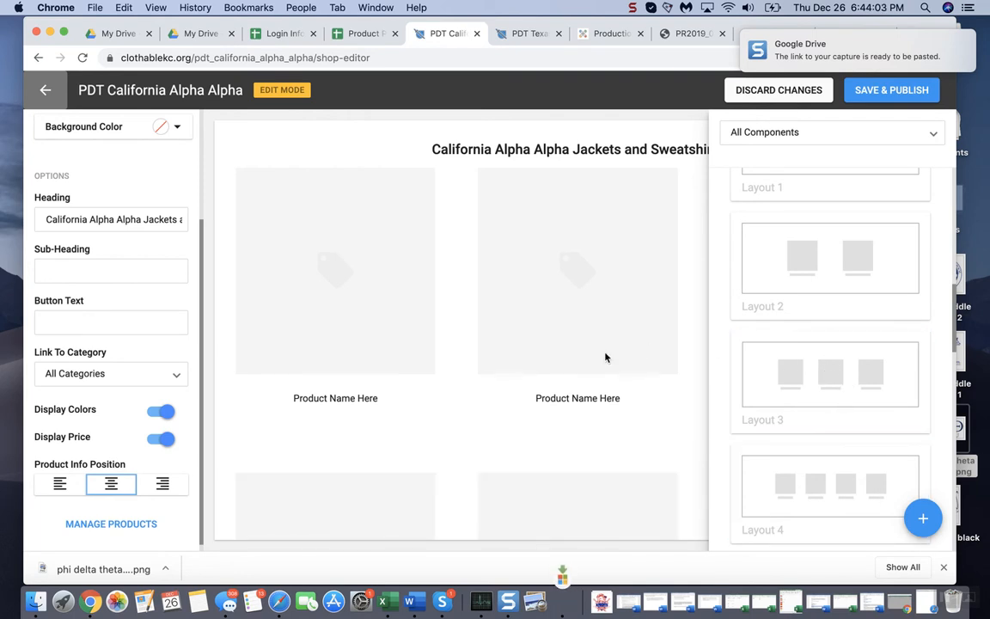
pyautogui.scroll(2, 612, 301)
pyautogui.scroll(1, 612, 302)
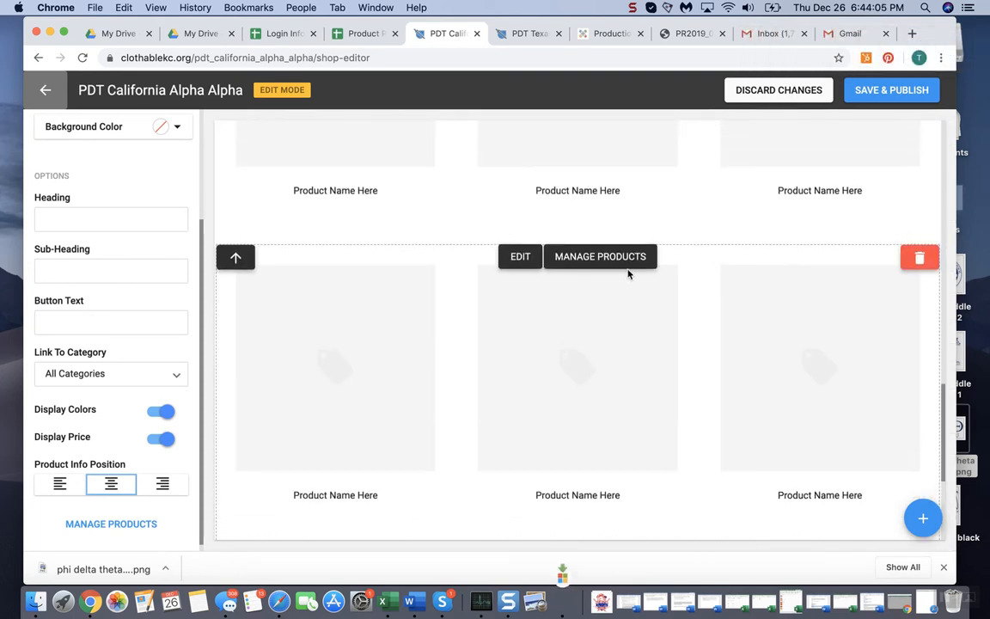
pyautogui.scroll(-3, 521, 268)
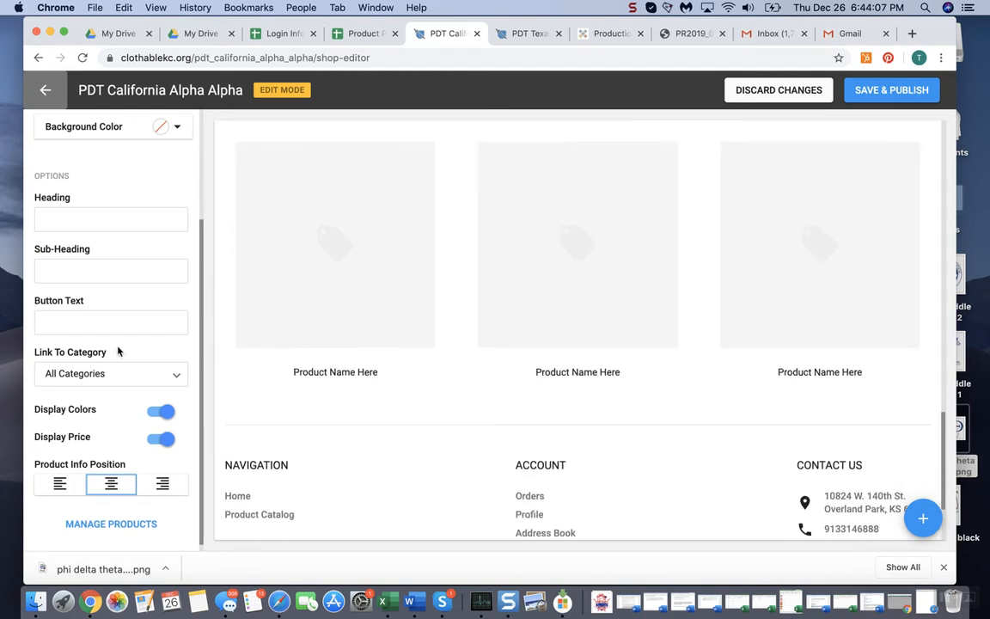
# Give the fourth product section the heading "Hats and other Embroidery"
pyautogui.click(127, 218)
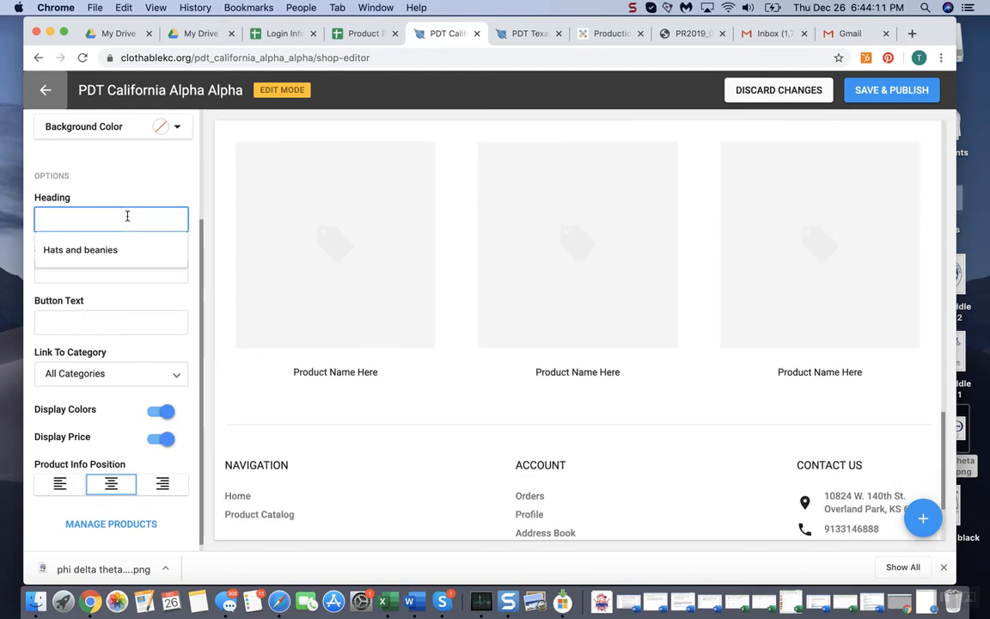
pyautogui.write('Hats an')
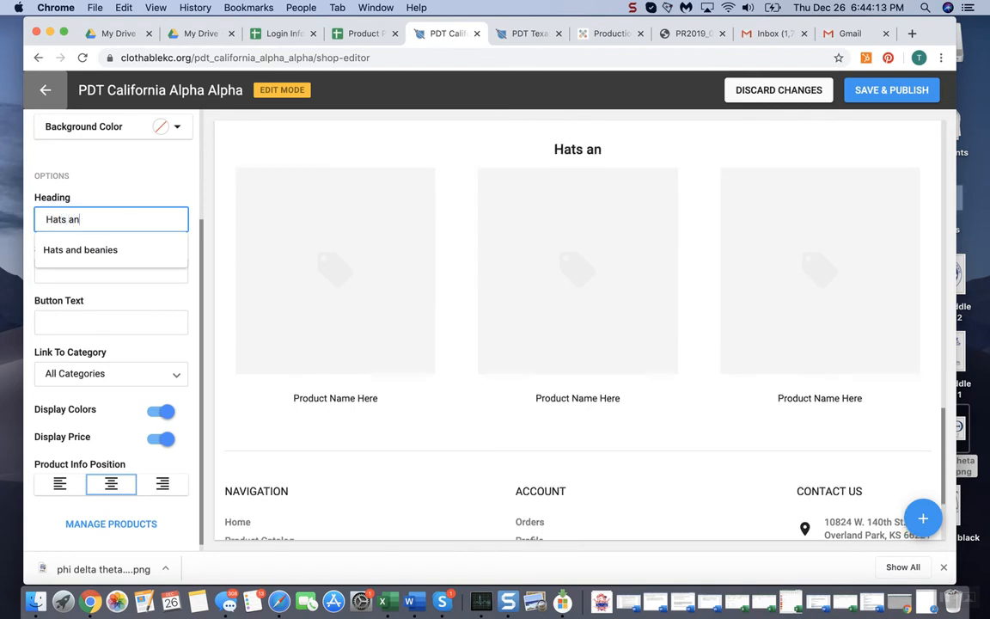
pyautogui.write('d other Me')
pyautogui.press('BackSpace')
pyautogui.press('BackSpace')
pyautogui.write('Embroidery')
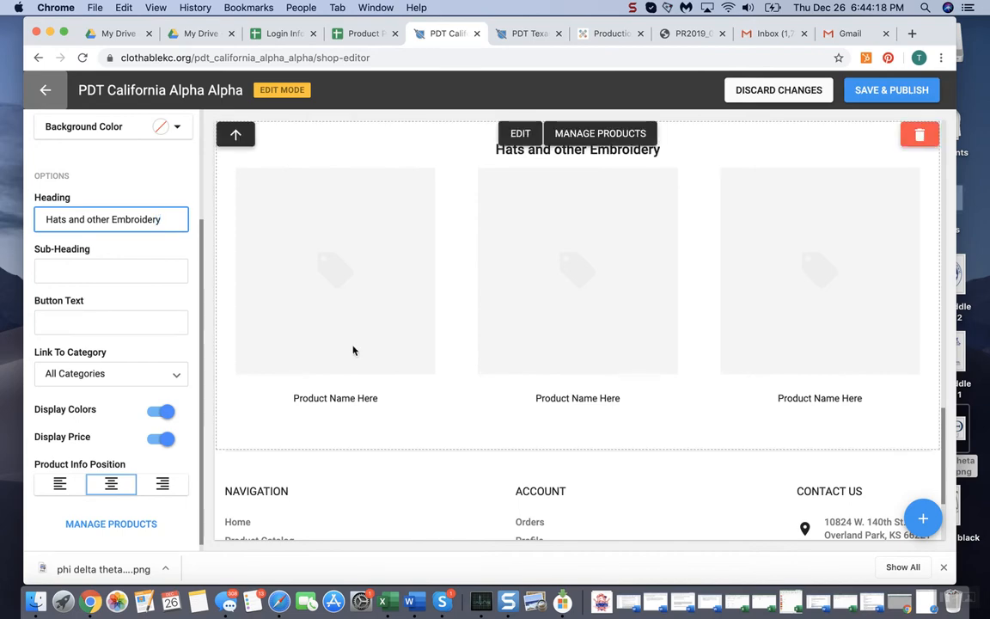
# Add the Cotton Tshirt, Embroidered Light weight Performance Quarter-Zip and Hooded Sweatshirt to the Featured Products section below the countdown
pyautogui.scroll(2, 533, 469)
pyautogui.scroll(10, 554, 369)
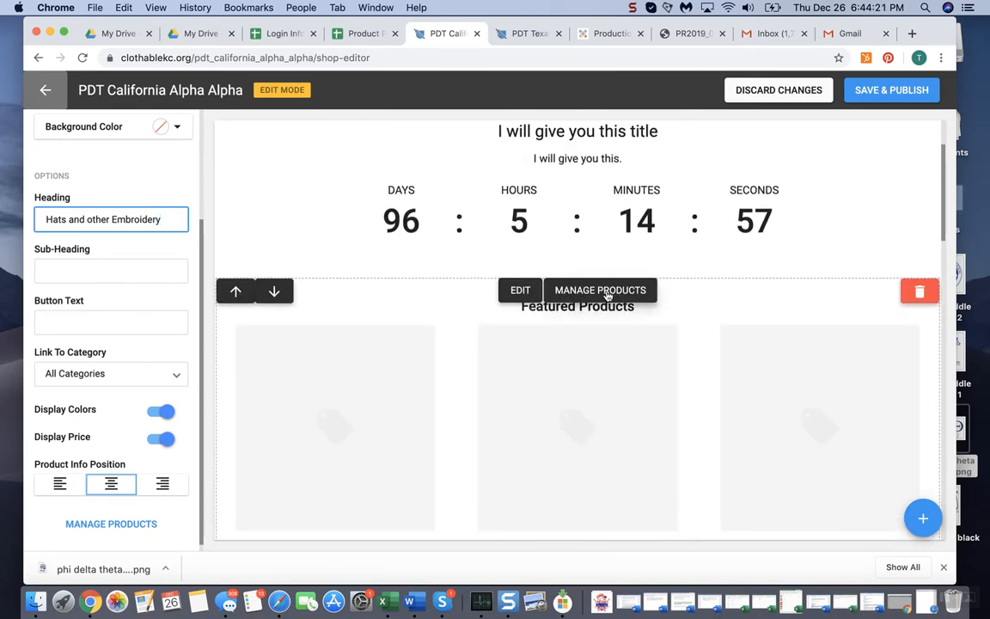
pyautogui.click(605, 301)
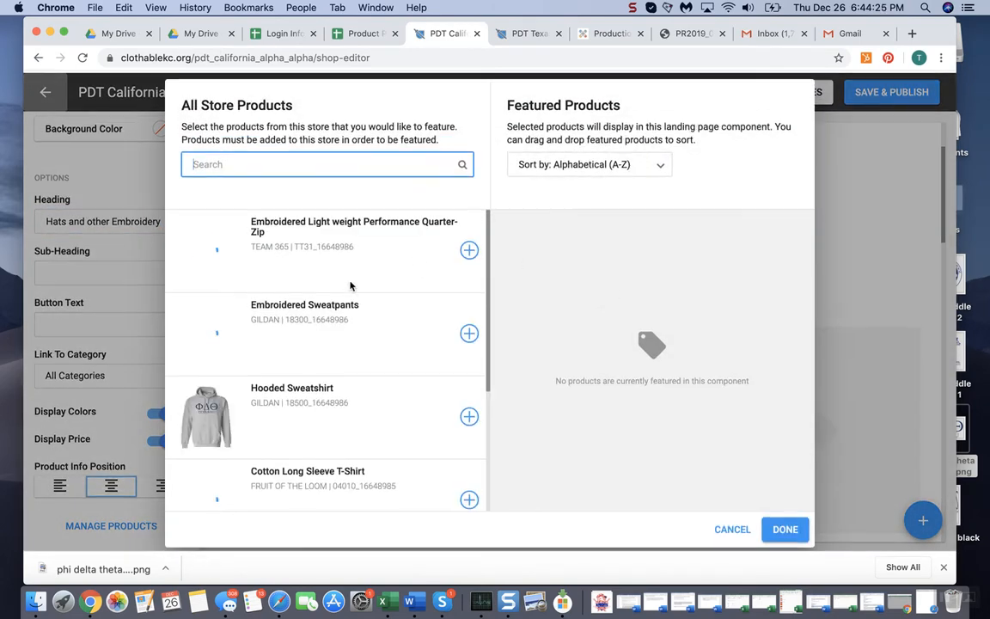
pyautogui.scroll(-5, 384, 409)
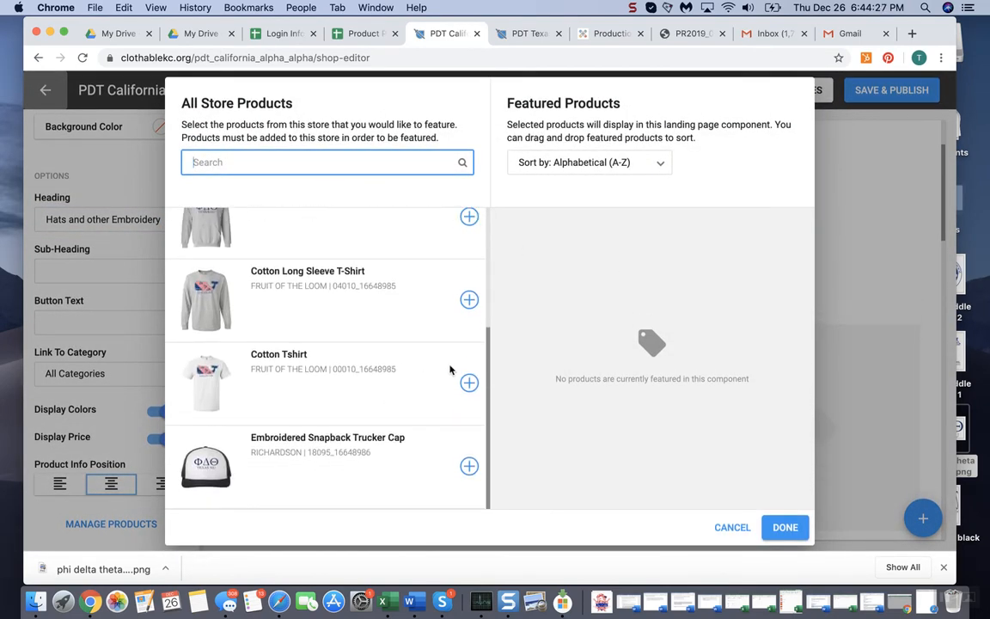
pyautogui.click(469, 383)
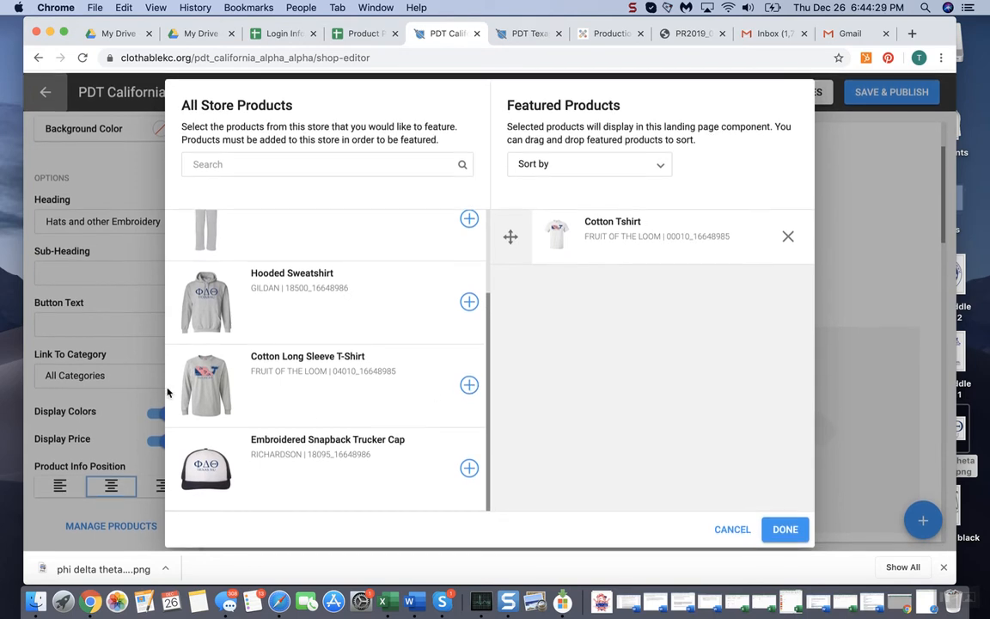
pyautogui.scroll(3, 215, 344)
pyautogui.scroll(-1, 276, 287)
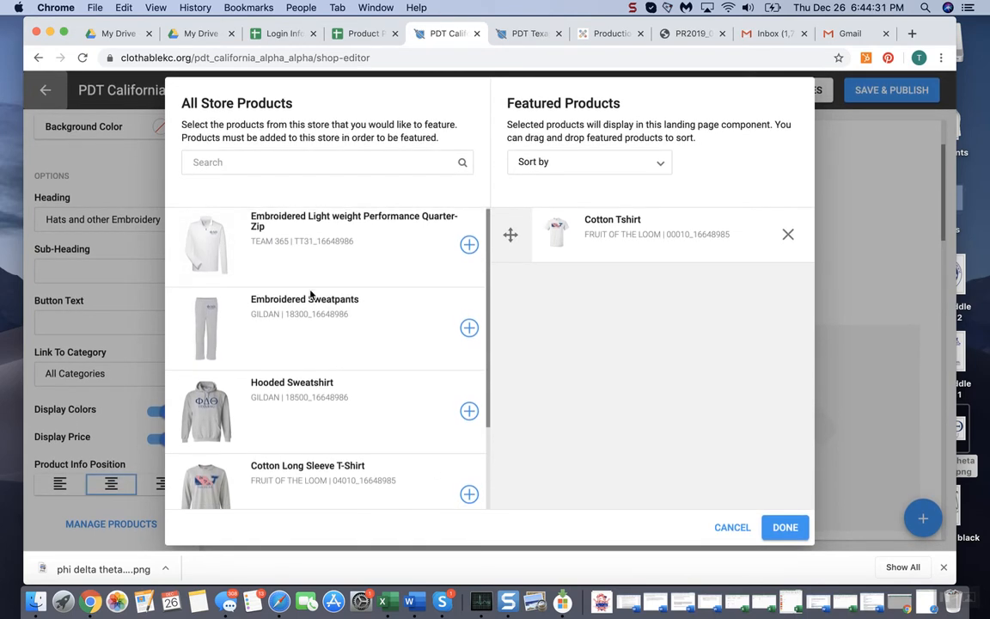
pyautogui.click(470, 242)
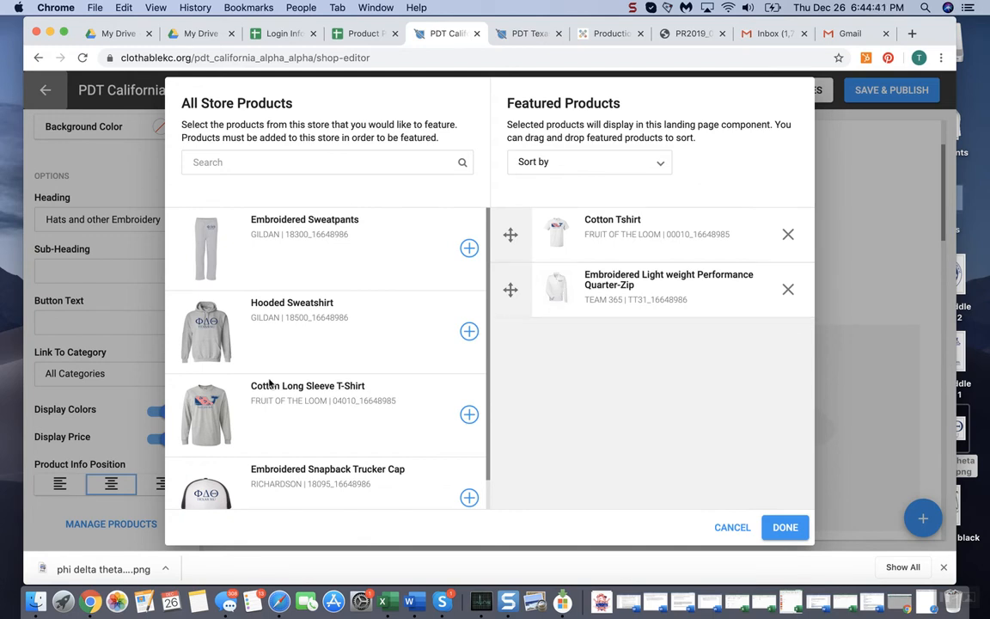
pyautogui.scroll(-2, 241, 339)
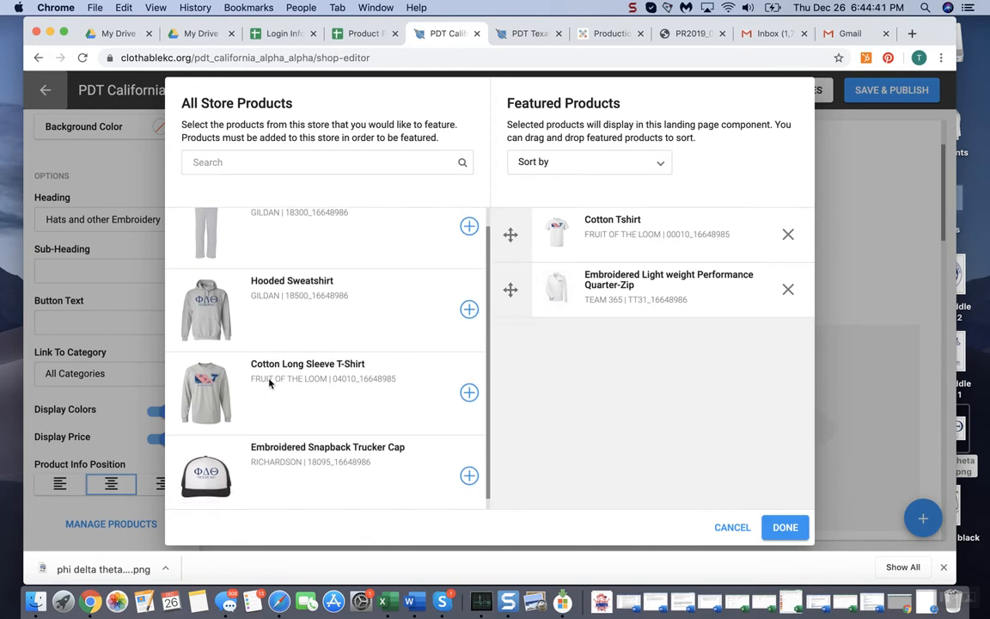
pyautogui.click(469, 301)
# Reorder the featured products so the Hooded Sweatshirt sits between the Cotton Tshirt and the Quarter-Zip, and apply the selection
pyautogui.moveTo(634, 360); pyautogui.dragTo(588, 364)
pyautogui.moveTo(535, 295); pyautogui.dragTo(541, 288)
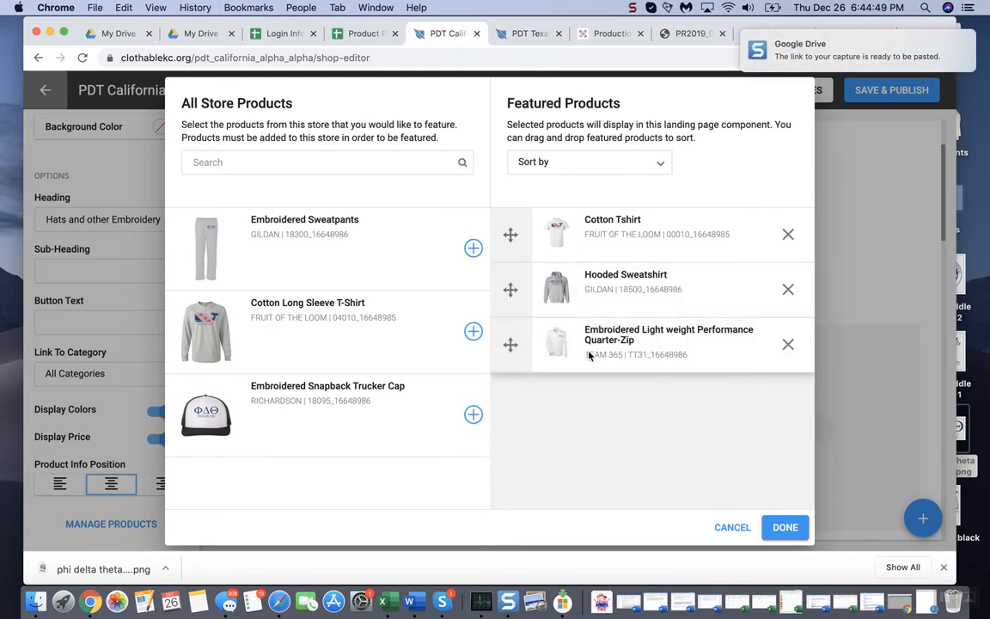
pyautogui.click(784, 527)
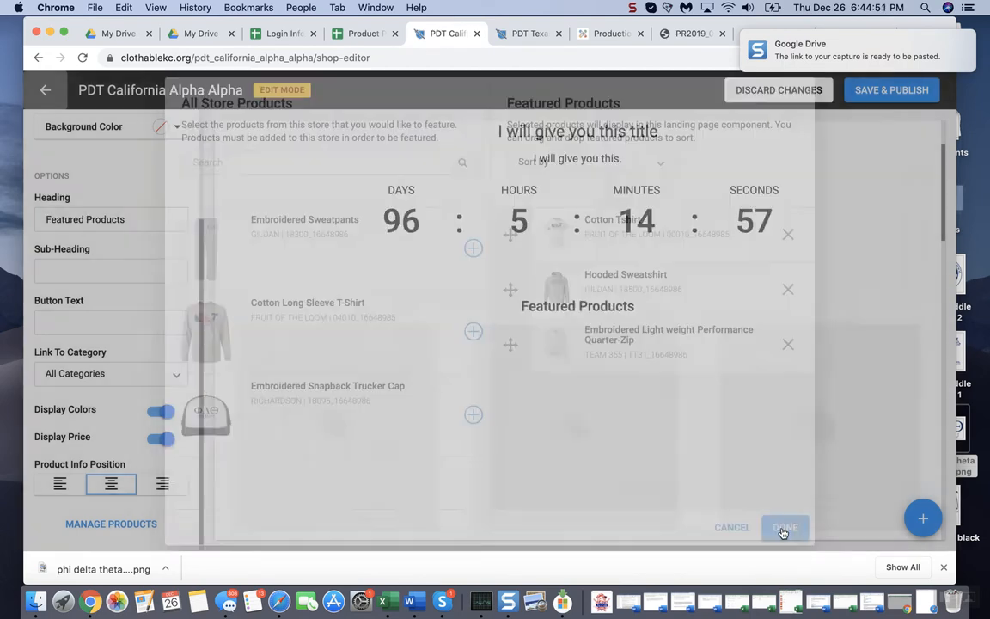
# Feature the Cotton Tshirt and Cotton Long Sleeve T-Shirt in the California Alpha Alpha Shirts section
pyautogui.scroll(-5, 740, 404)
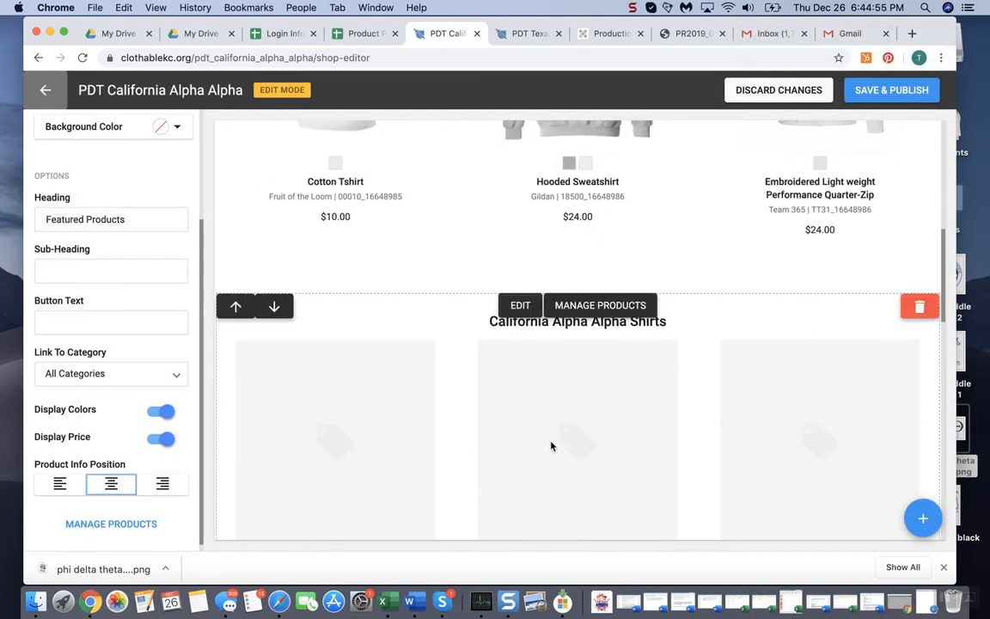
pyautogui.scroll(1, 697, 404)
pyautogui.scroll(-1, 697, 404)
pyautogui.scroll(-1, 582, 350)
pyautogui.click(598, 250)
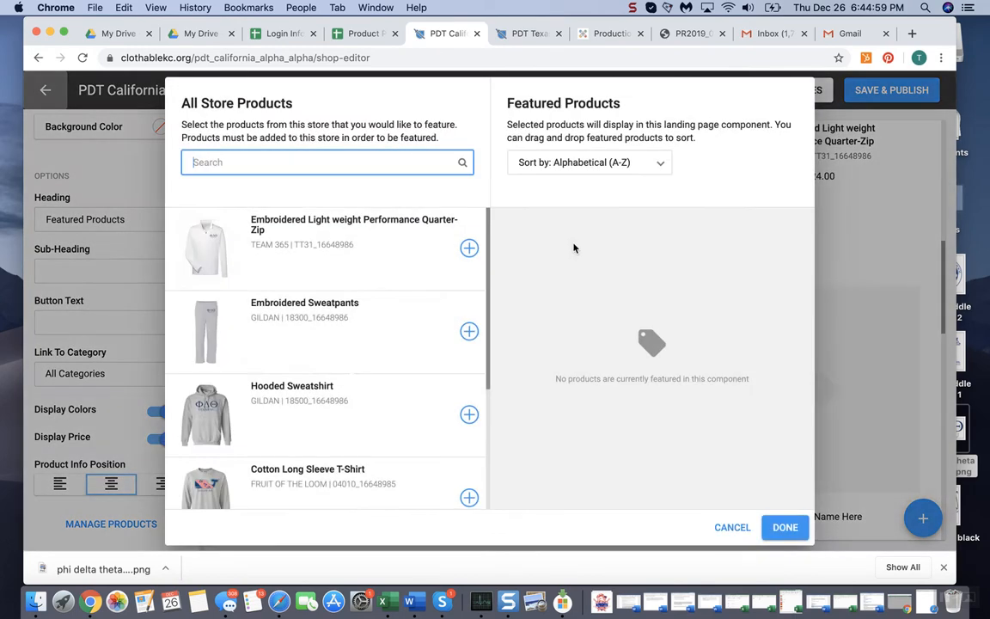
pyautogui.scroll(-3, 363, 437)
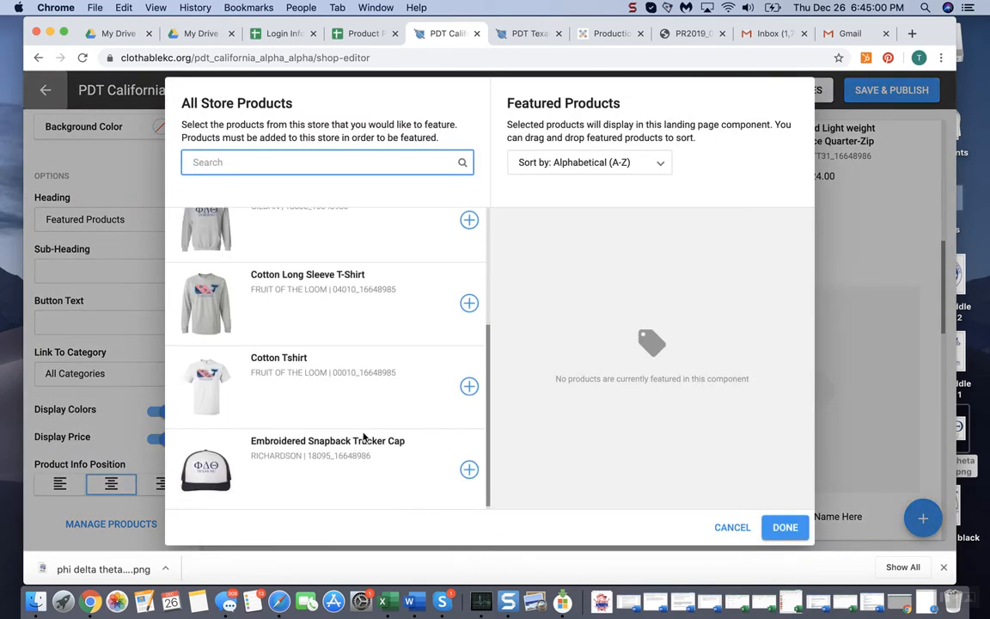
pyautogui.click(469, 387)
pyautogui.click(469, 381)
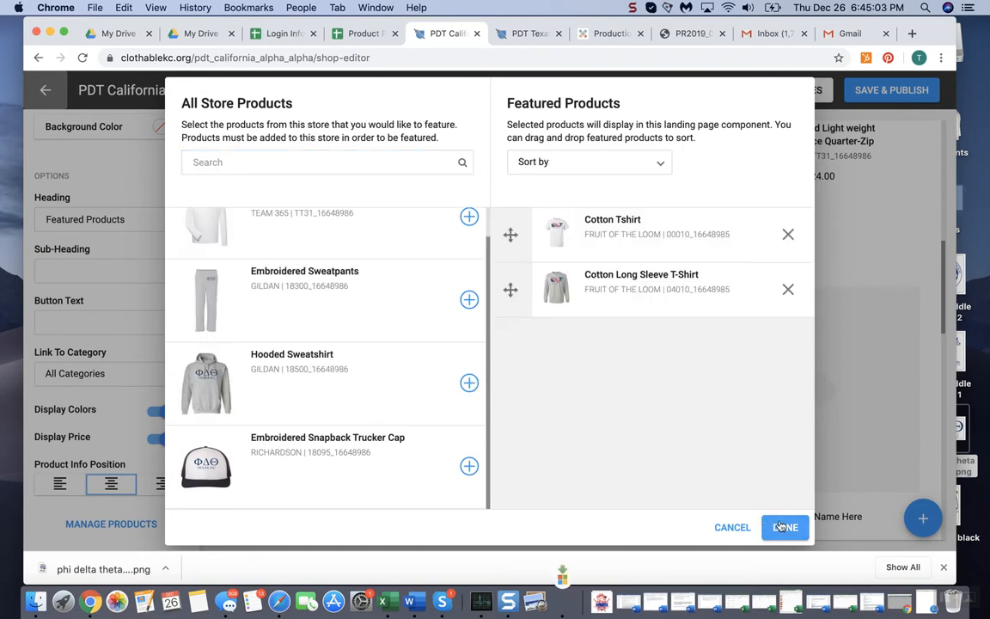
pyautogui.click(785, 526)
# Try Layout 2 for the California Alpha Alpha Shirts section
pyautogui.scroll(3, 364, 329)
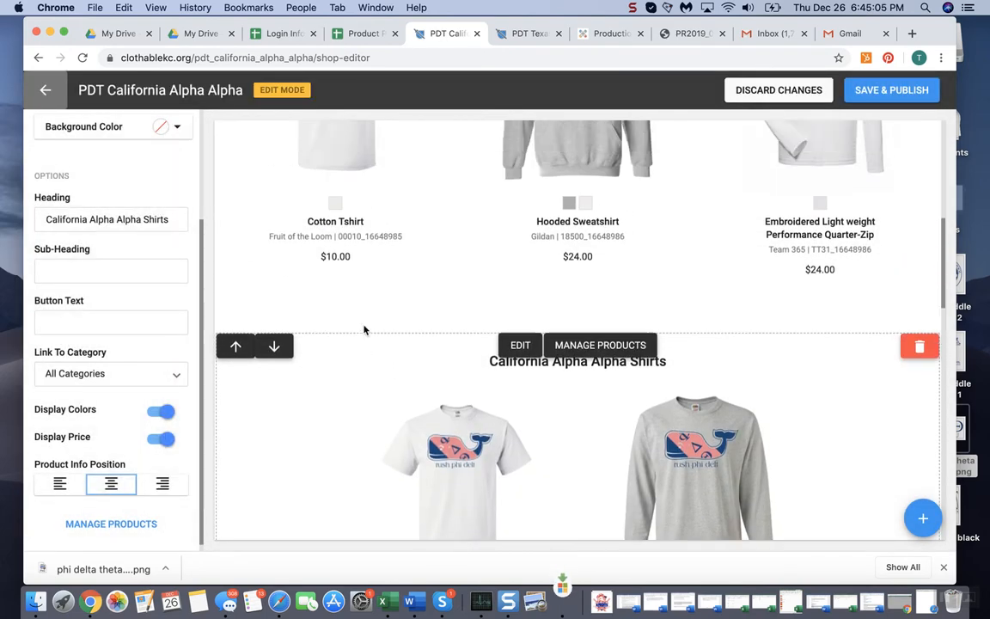
pyautogui.scroll(2, 121, 175)
pyautogui.click(120, 172)
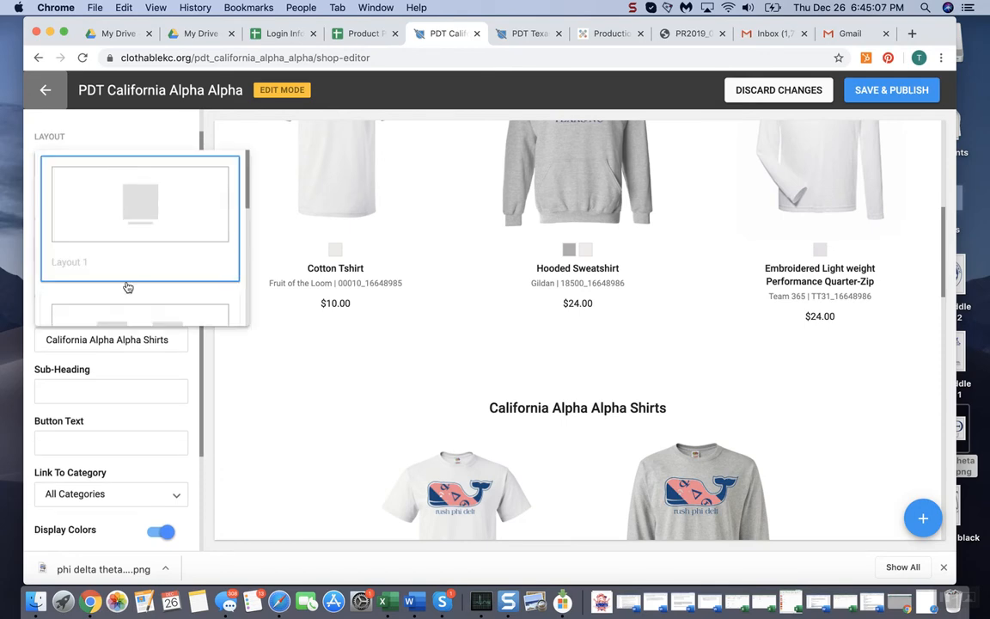
pyautogui.click(127, 309)
pyautogui.scroll(5, 497, 347)
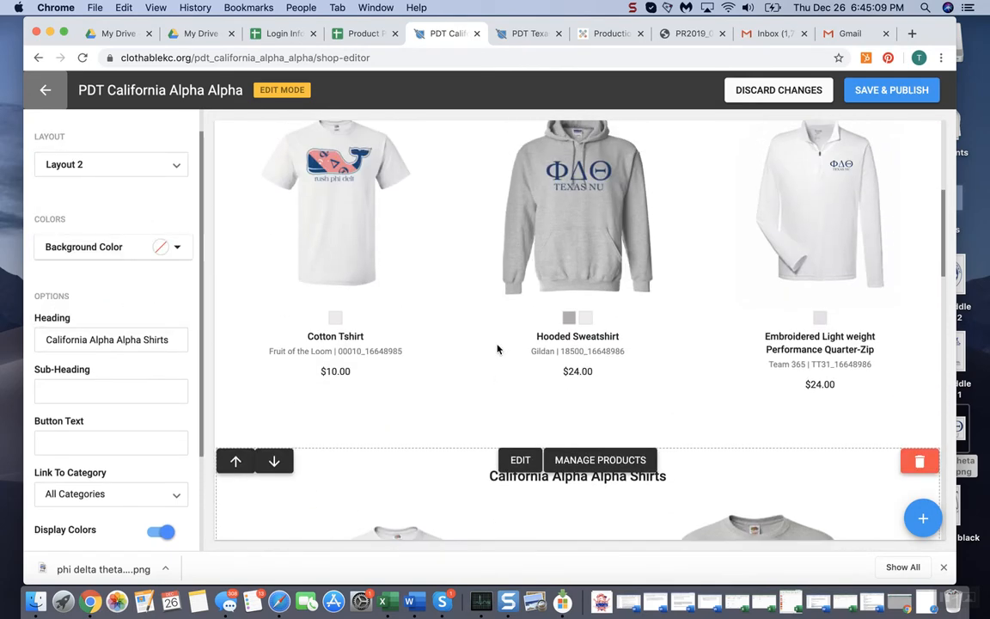
# Switch the California Alpha Alpha Shirts section back to Layout 3
pyautogui.click(133, 164)
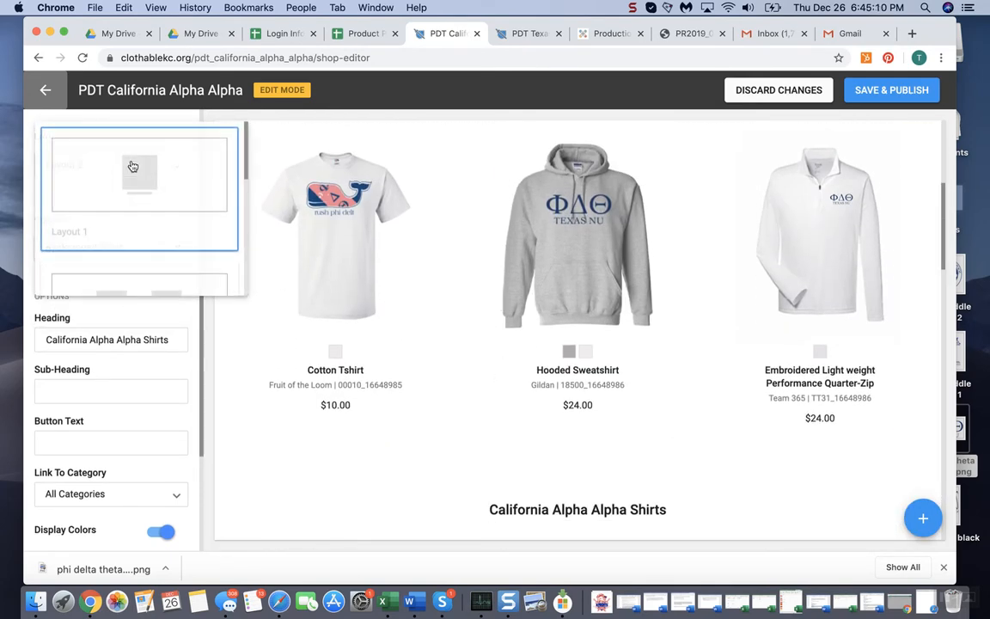
pyautogui.scroll(-3, 137, 246)
pyautogui.click(138, 248)
pyautogui.scroll(5, 437, 457)
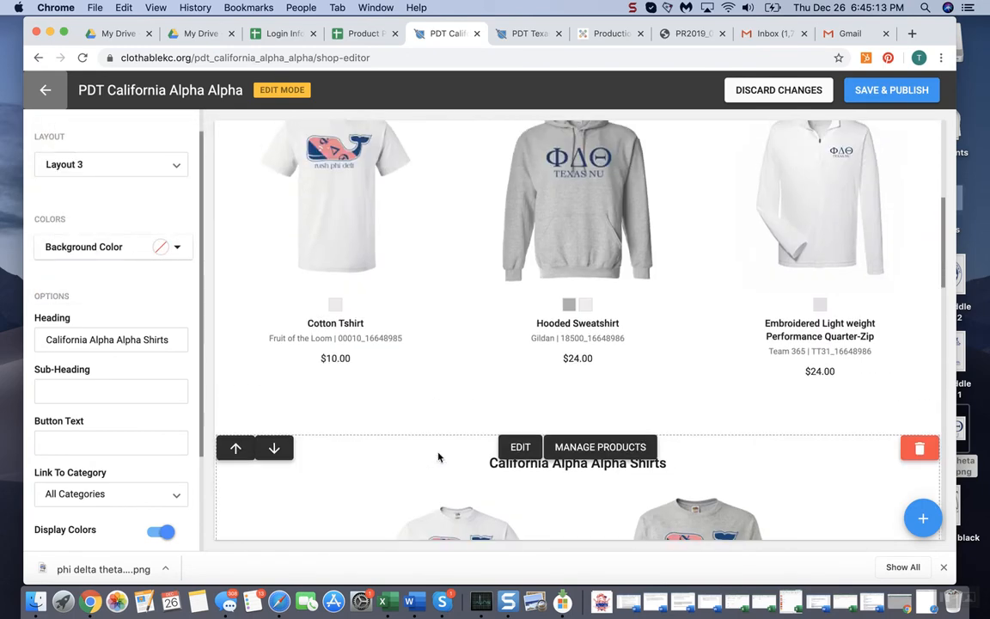
# Review the filled product sections on the page down to the California Alpha Alpha Jackets and Sweatshirts section
pyautogui.scroll(-2, 515, 458)
pyautogui.scroll(-2, 593, 451)
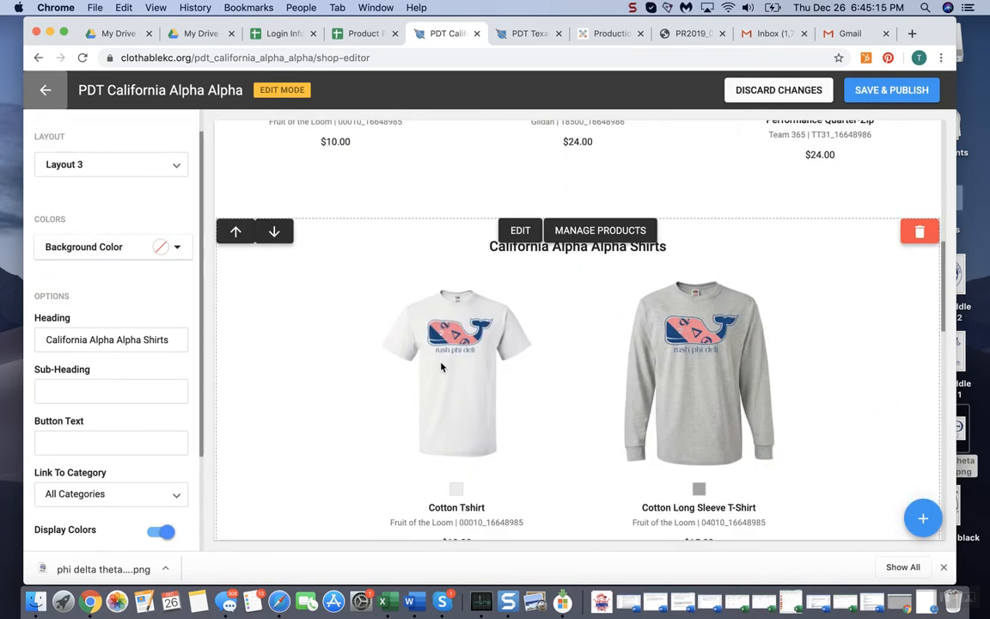
pyautogui.scroll(3, 441, 367)
pyautogui.scroll(-3, 604, 428)
pyautogui.scroll(-2, 605, 427)
pyautogui.scroll(-2, 620, 366)
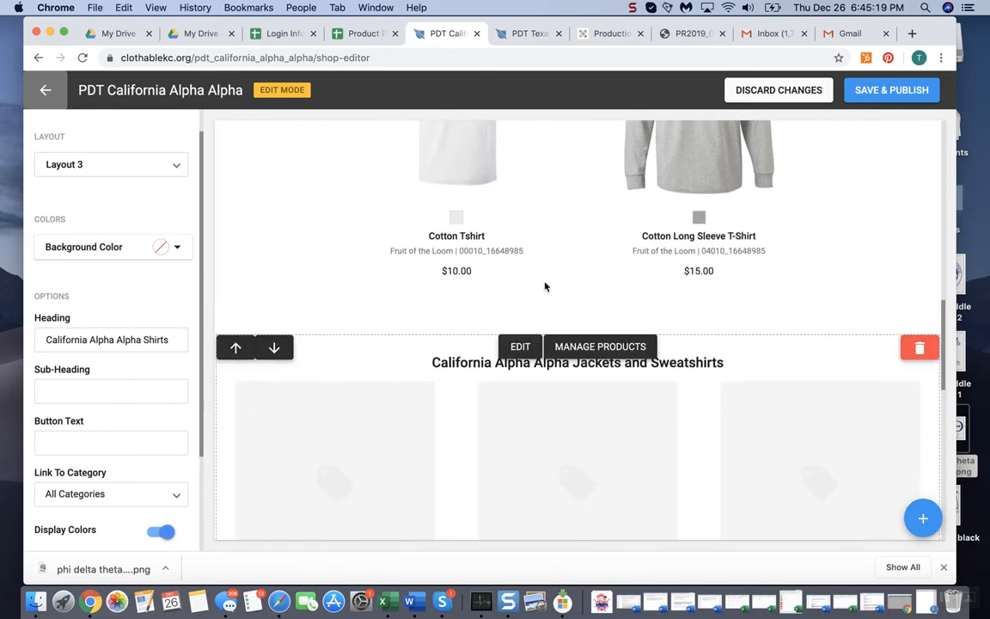
pyautogui.scroll(10, 546, 285)
pyautogui.scroll(-5, 546, 283)
pyautogui.scroll(-1, 558, 421)
pyautogui.scroll(2, 543, 460)
pyautogui.scroll(-6, 614, 448)
pyautogui.scroll(-1, 623, 412)
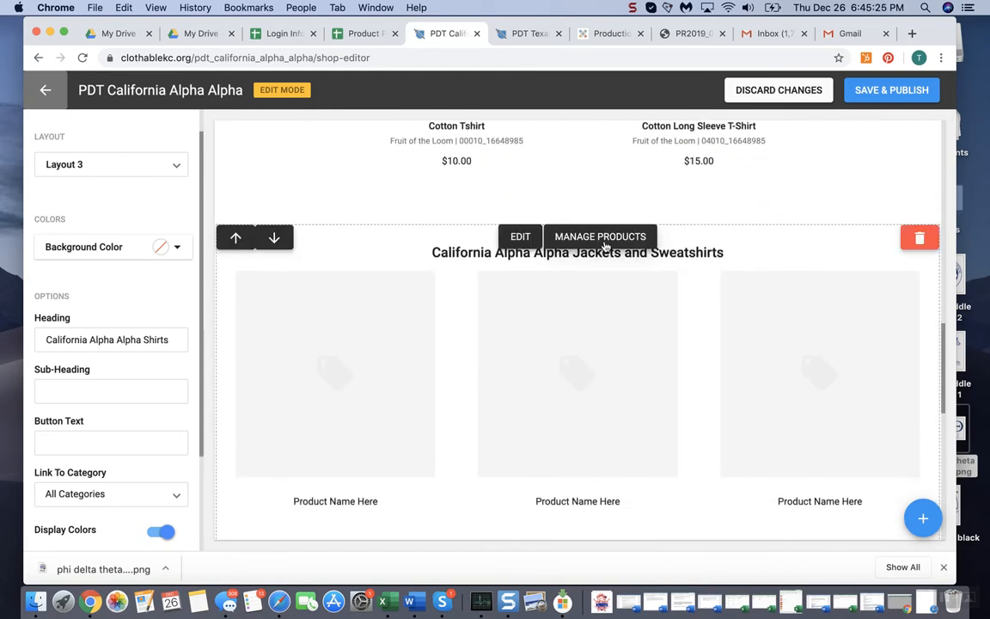
# Feature the Hooded Sweatshirt and Embroidered Light weight Performance Quarter-Zip in the California Alpha Alpha Jackets and Sweatshirts section
pyautogui.click(611, 237)
pyautogui.scroll(-1, 445, 398)
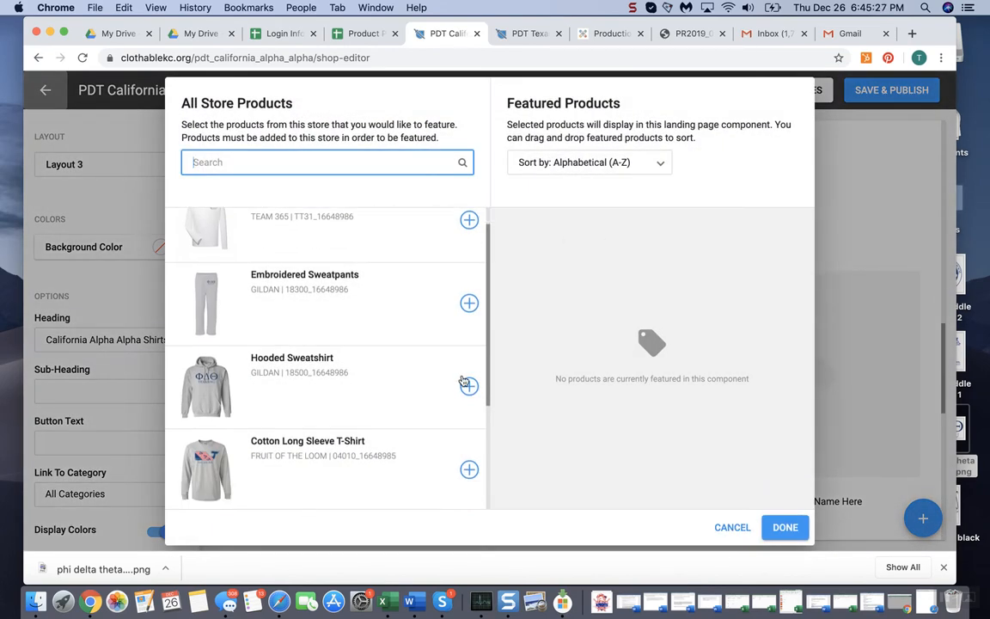
pyautogui.click(468, 387)
pyautogui.scroll(2, 478, 404)
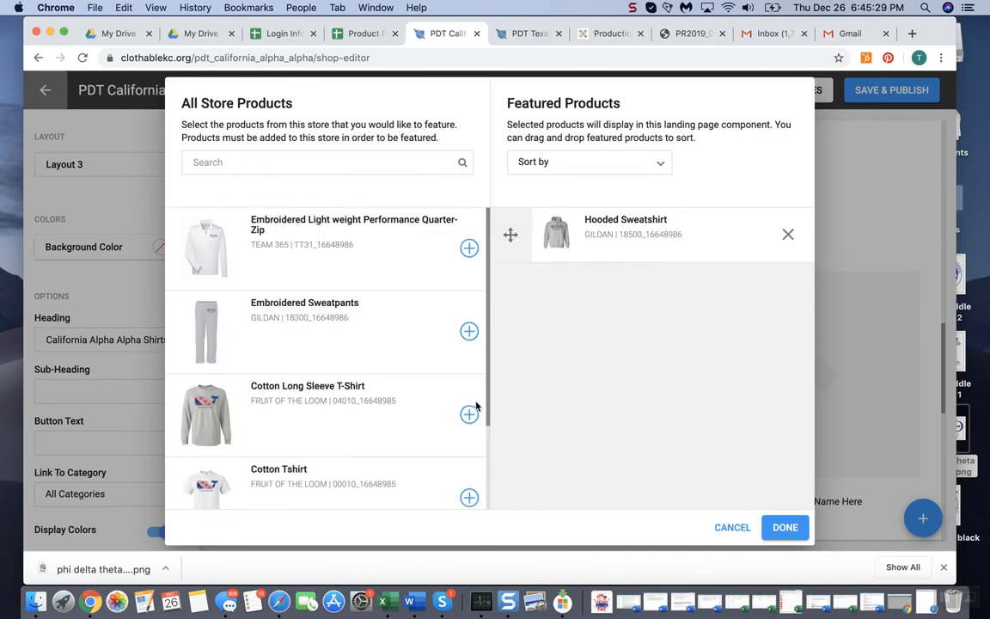
pyautogui.click(469, 249)
pyautogui.click(784, 527)
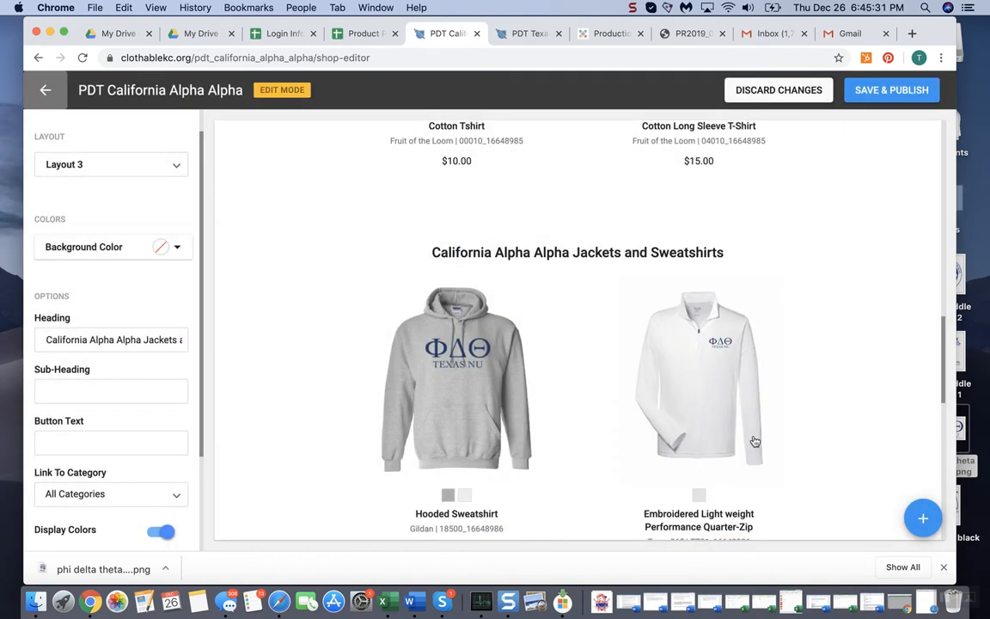
# Feature the Embroidered Sweatpants and Embroidered Snapback Trucker Cap in the Hats and other Embroidery section
pyautogui.scroll(-5, 752, 438)
pyautogui.scroll(-3, 751, 438)
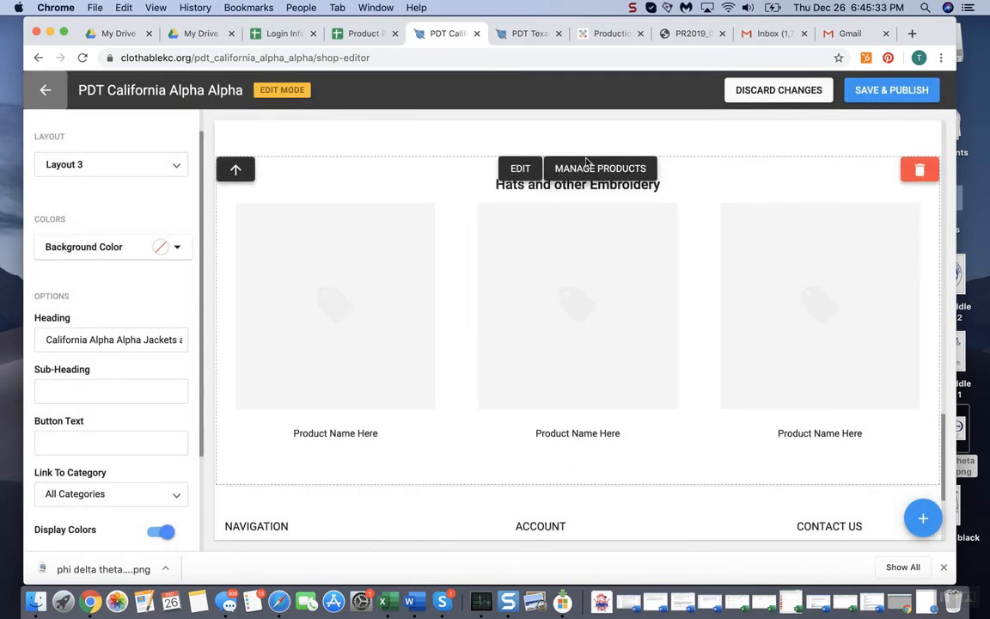
pyautogui.click(593, 167)
pyautogui.click(469, 331)
pyautogui.scroll(-2, 427, 464)
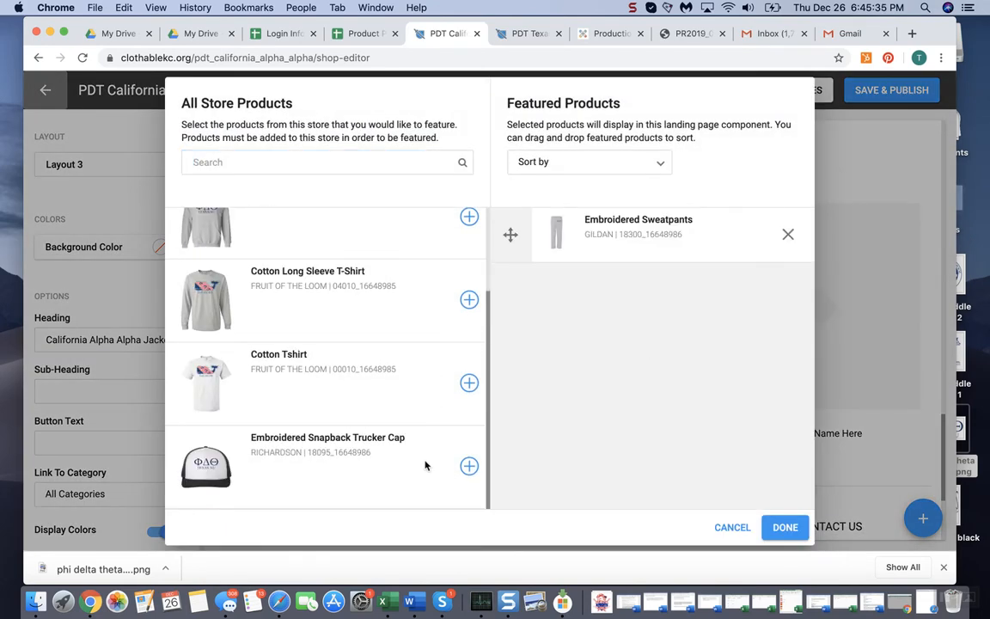
pyautogui.click(469, 467)
pyautogui.click(782, 526)
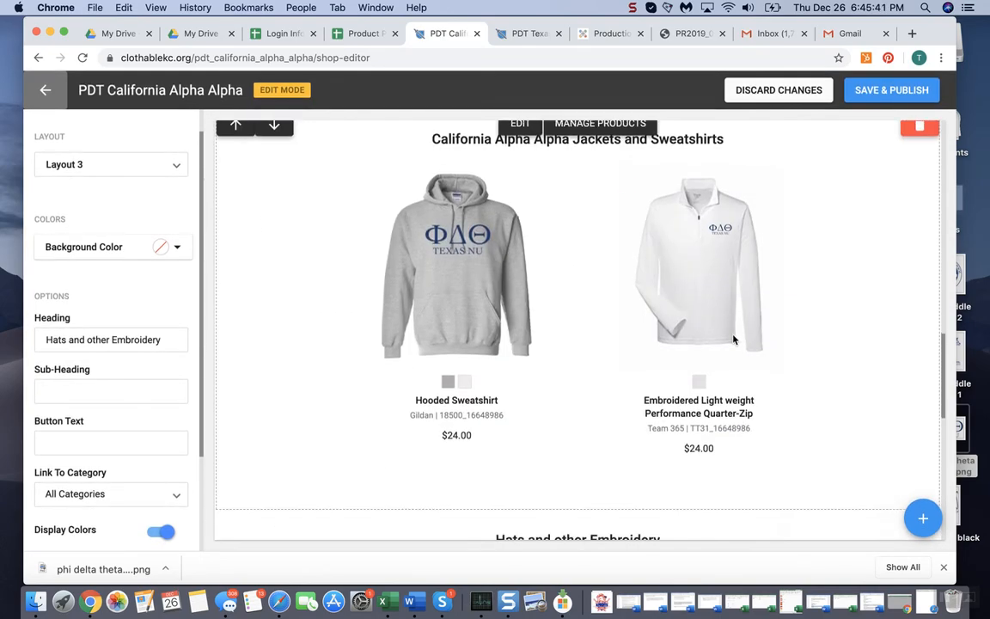
# Add a Call to Action component with Layout 1 below the Hats and other Embroidery section and open its heading for editing
pyautogui.scroll(20, 489, 265)
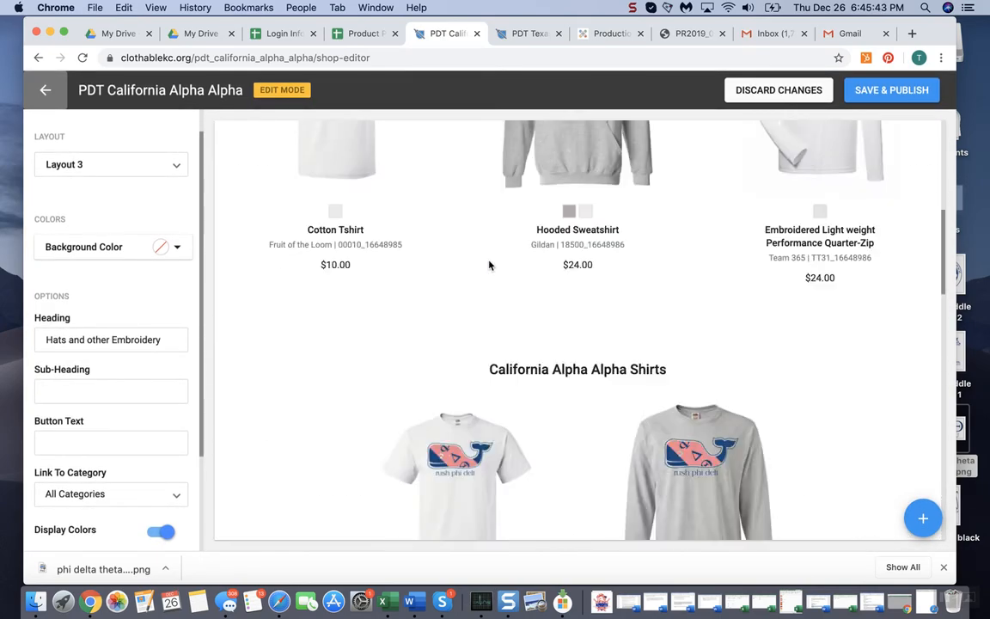
pyautogui.scroll(-1, 947, 550)
pyautogui.scroll(-20, 714, 448)
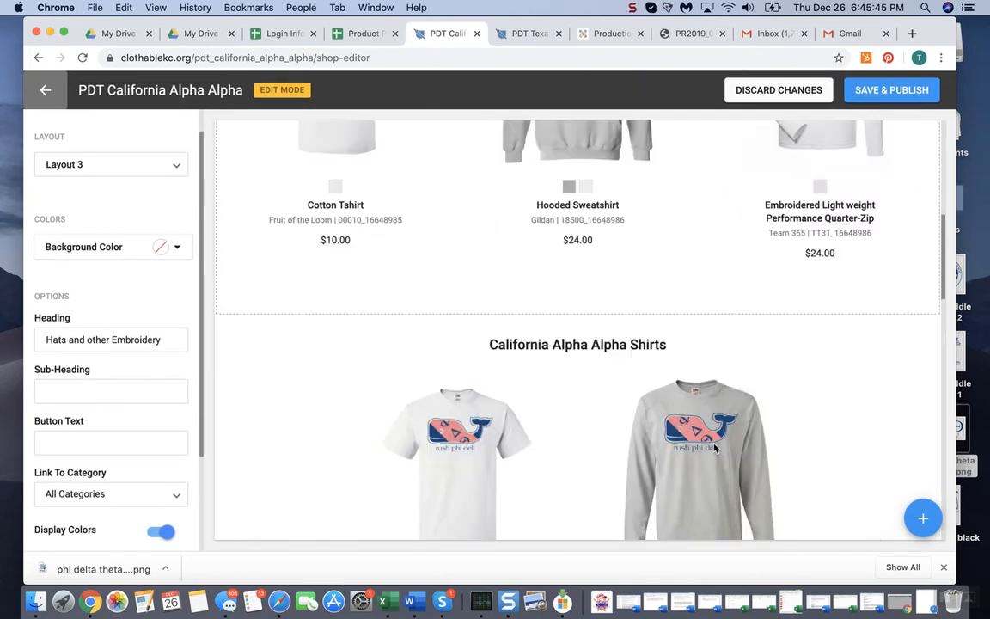
pyautogui.click(918, 513)
pyautogui.scroll(10, 881, 422)
pyautogui.scroll(-4, 881, 421)
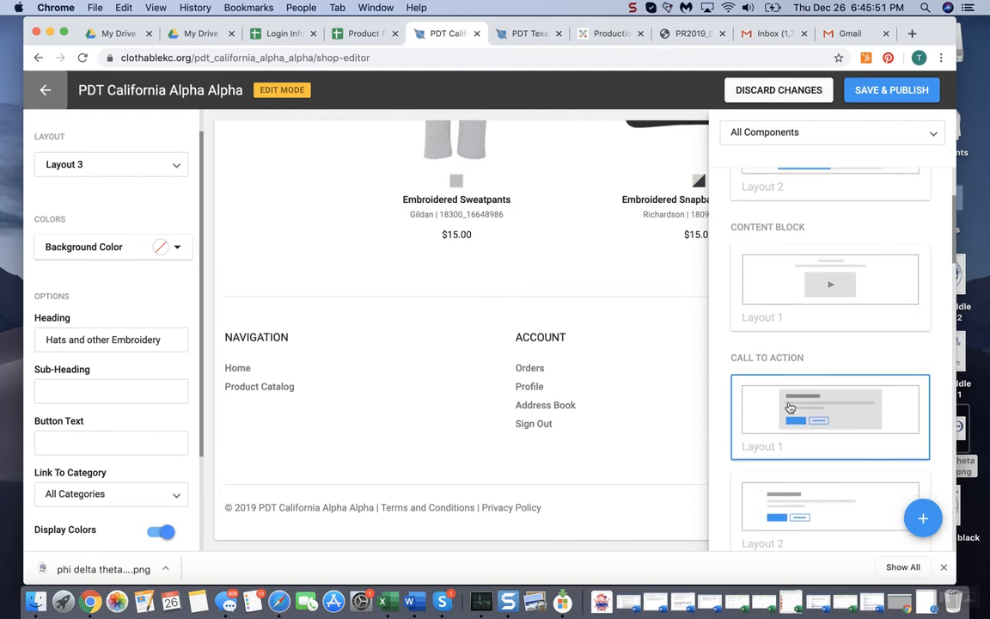
pyautogui.click(834, 413)
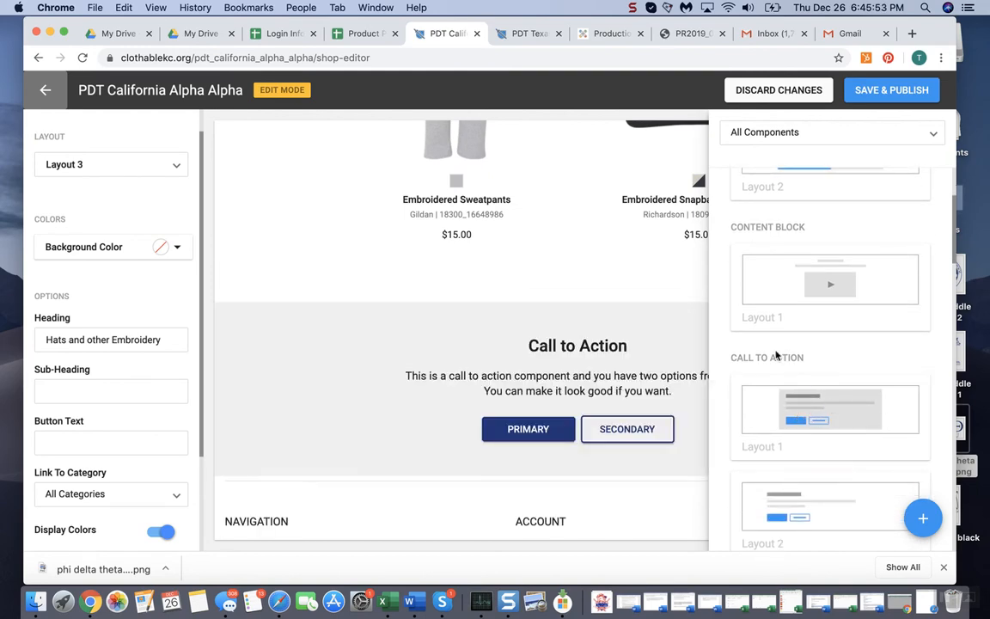
pyautogui.click(131, 367)
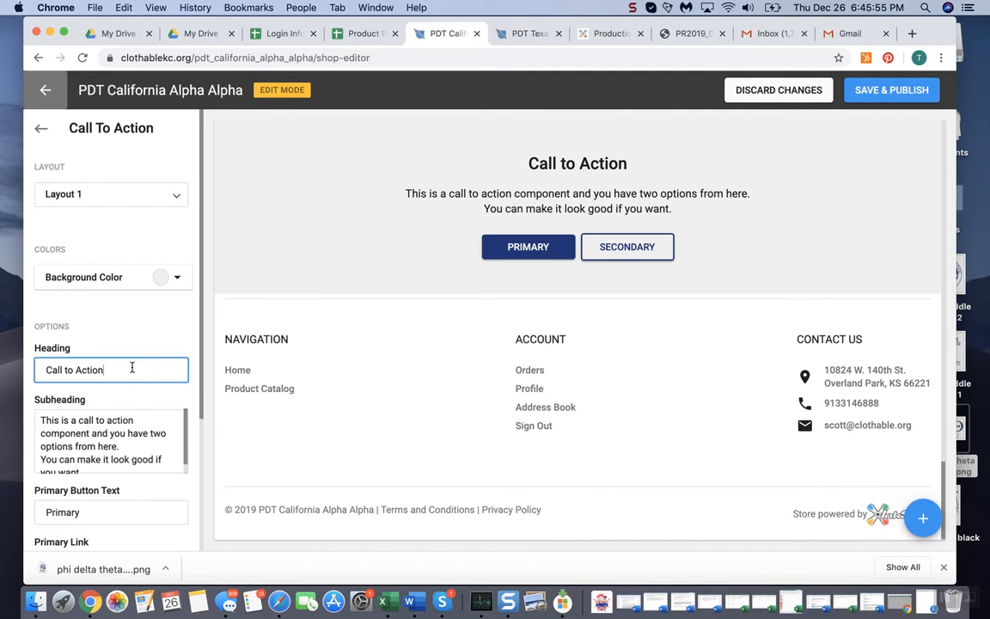
# Set both the heading and the subheading of the Call to Action to "I will give you this"
pyautogui.write('I will')
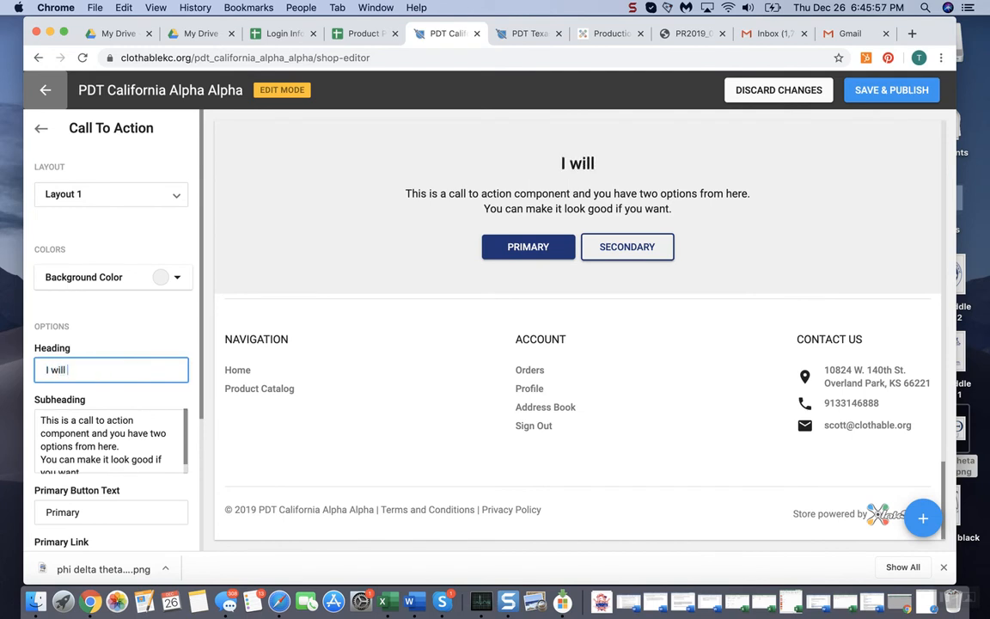
pyautogui.write(' give you this')
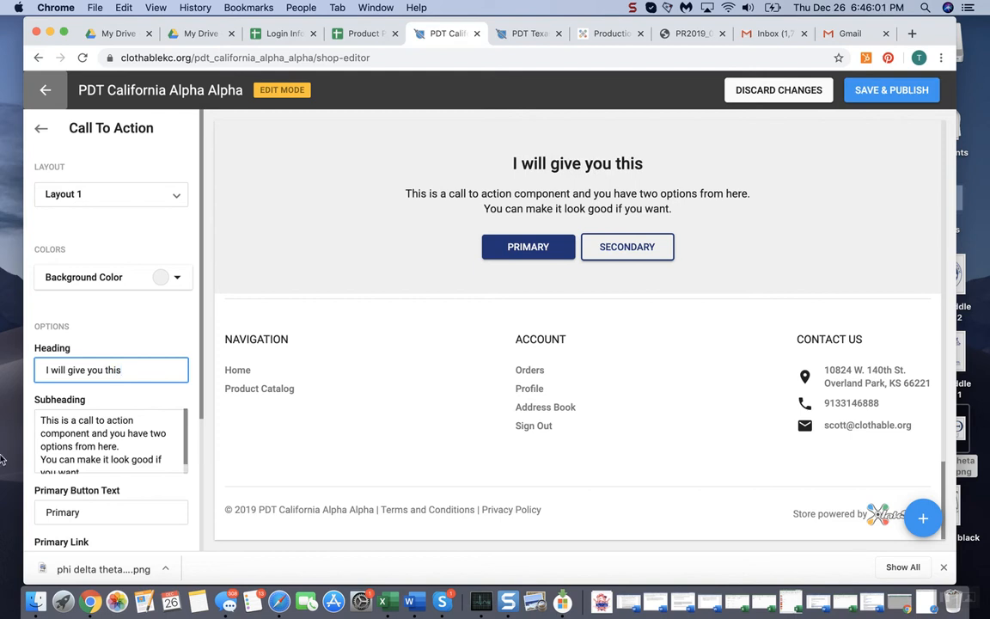
pyautogui.click(60, 424)
pyautogui.press('super+a')
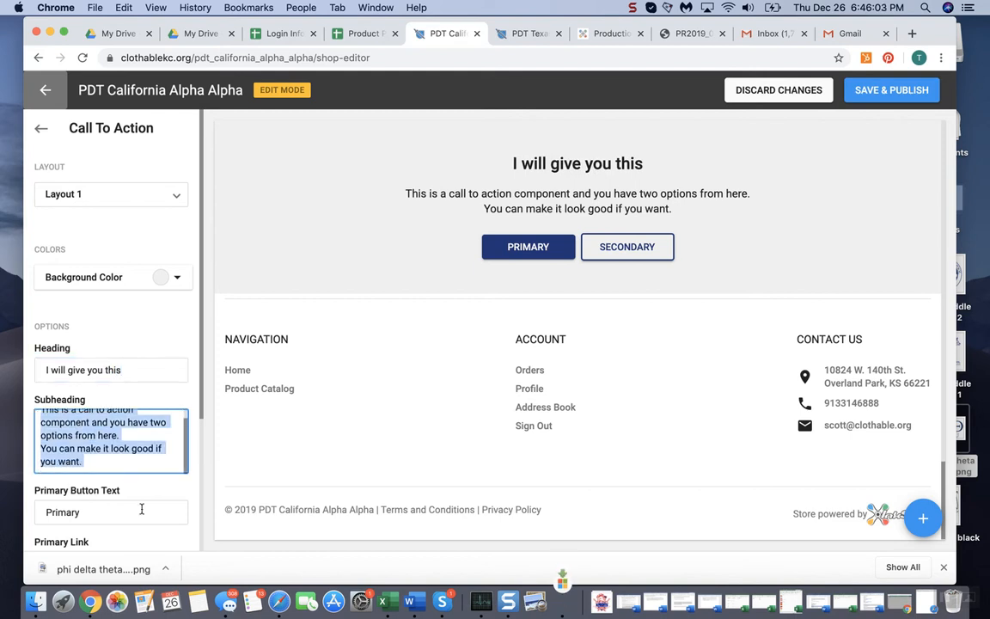
pyautogui.write('I will give you this')
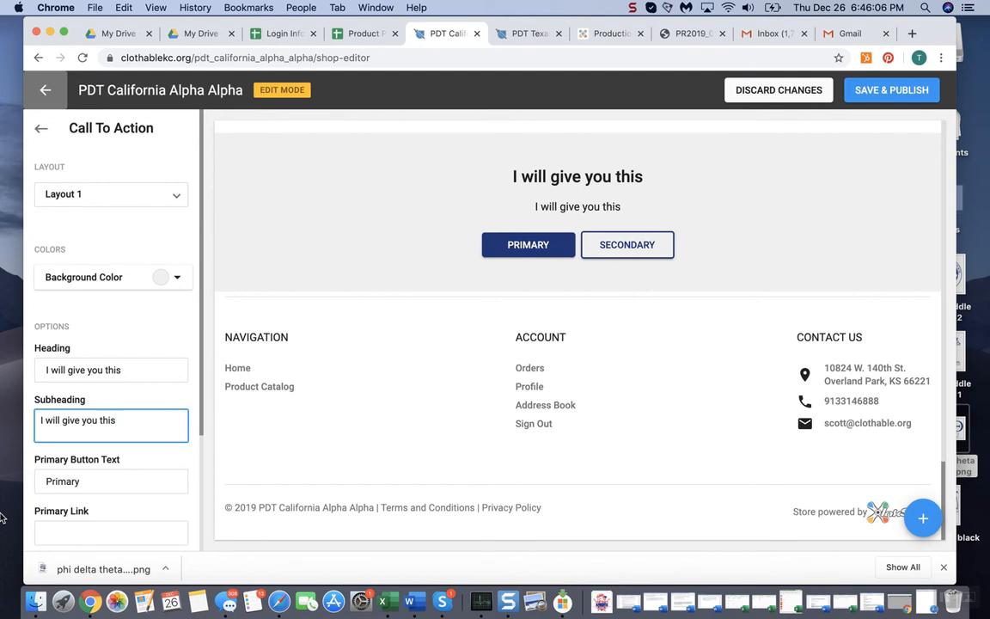
# Set the Call to Action's primary button text to "Get Started" and its primary link to "http:"
pyautogui.scroll(-1, 36, 459)
pyautogui.click(90, 446)
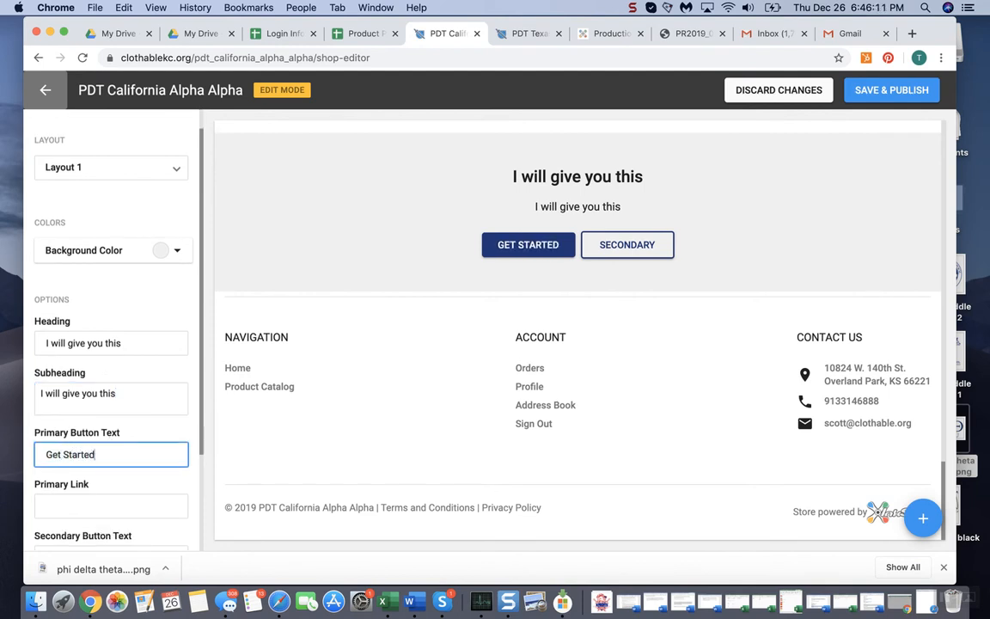
pyautogui.click(109, 496)
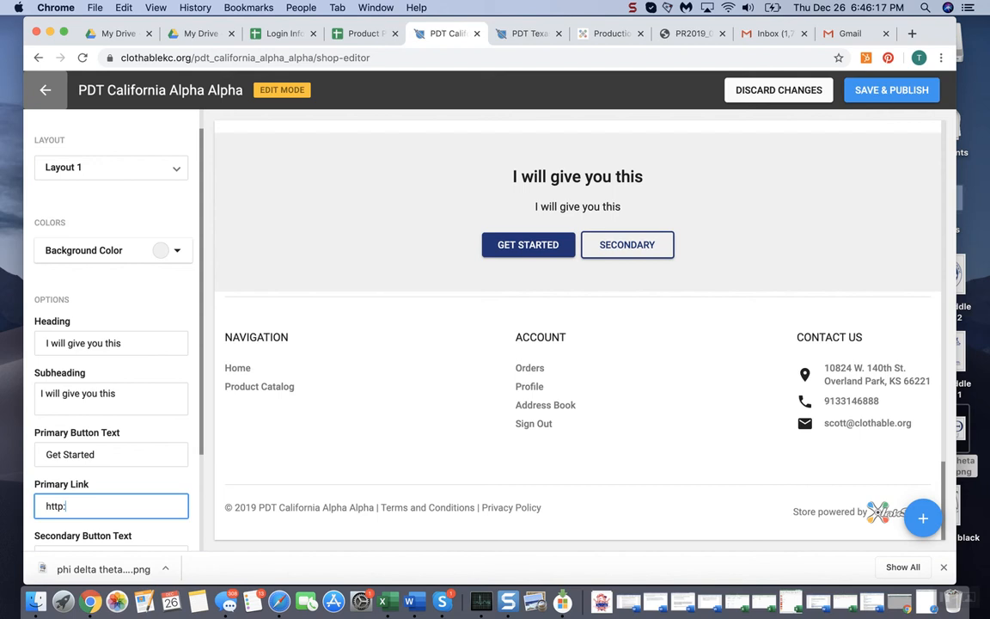
# Clear the secondary button text so the Call to Action keeps only its primary button
pyautogui.scroll(-3, 68, 478)
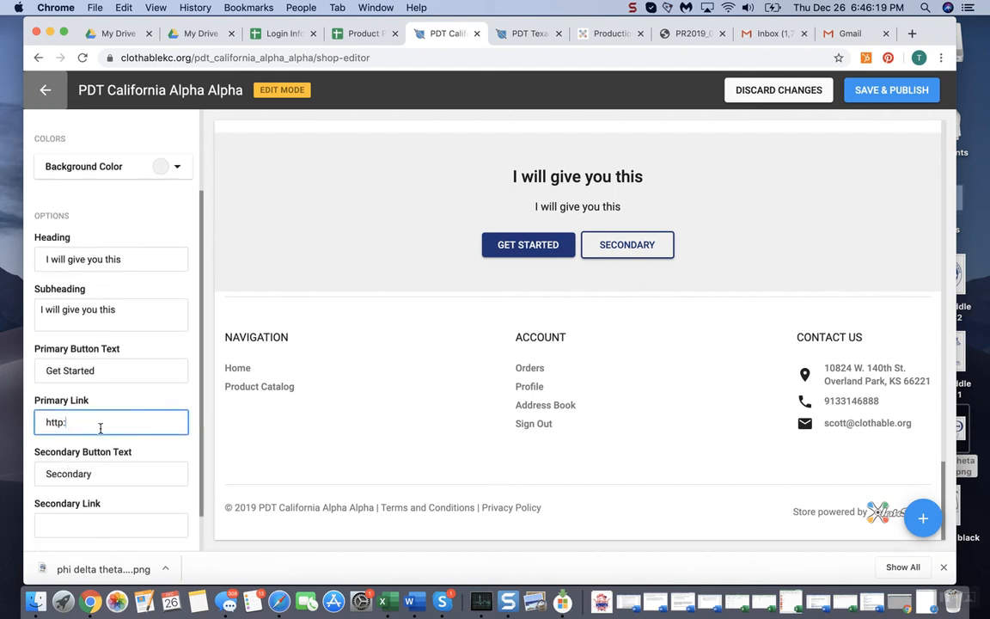
pyautogui.scroll(-1, 101, 432)
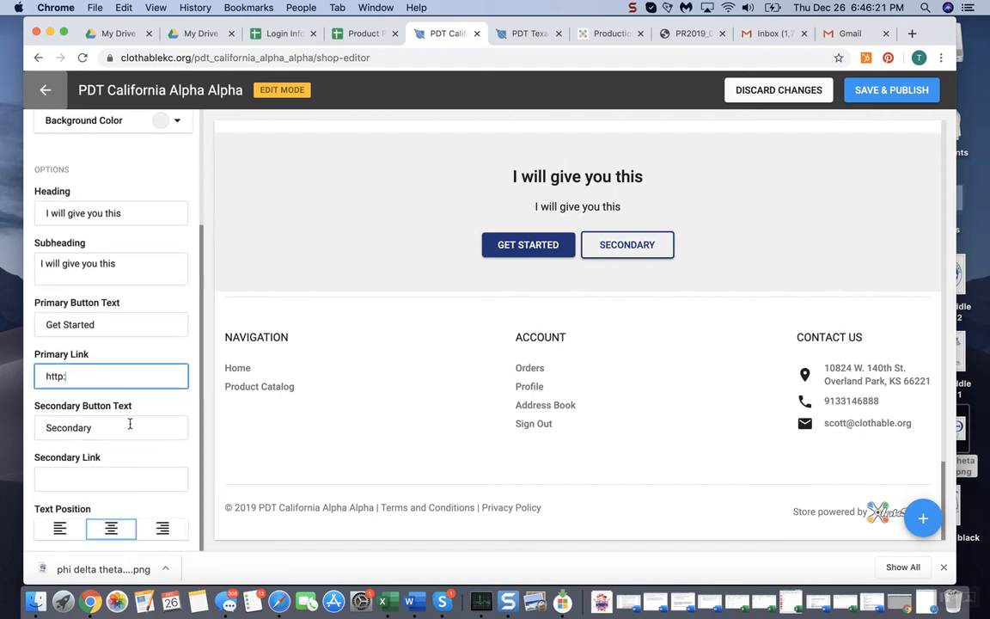
pyautogui.click(118, 421)
pyautogui.press('BackSpace')
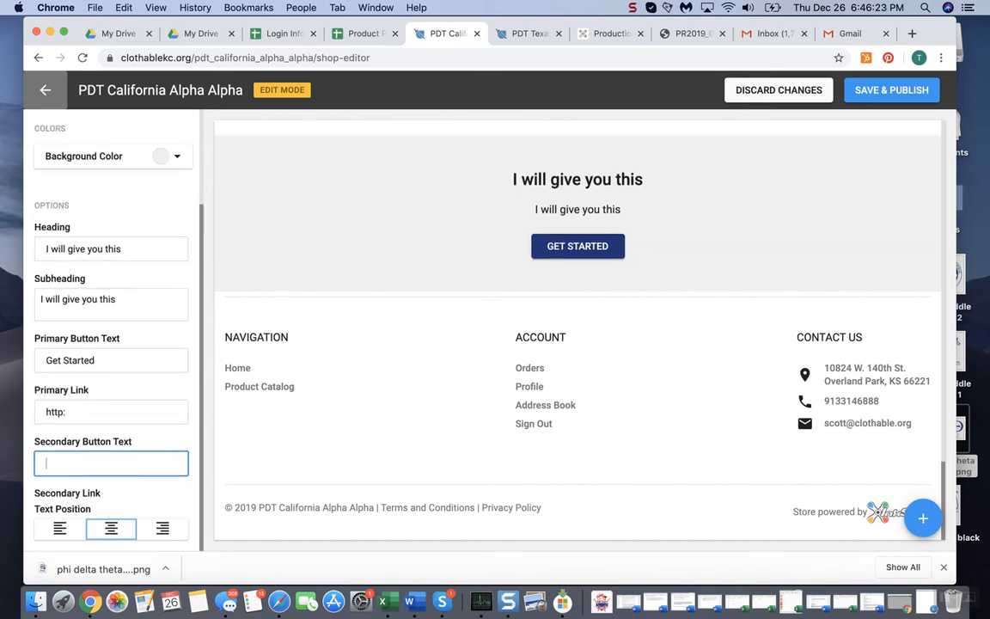
# Review the whole page layout from the countdown through the featured product sections to the Call to Action
pyautogui.scroll(1, 701, 263)
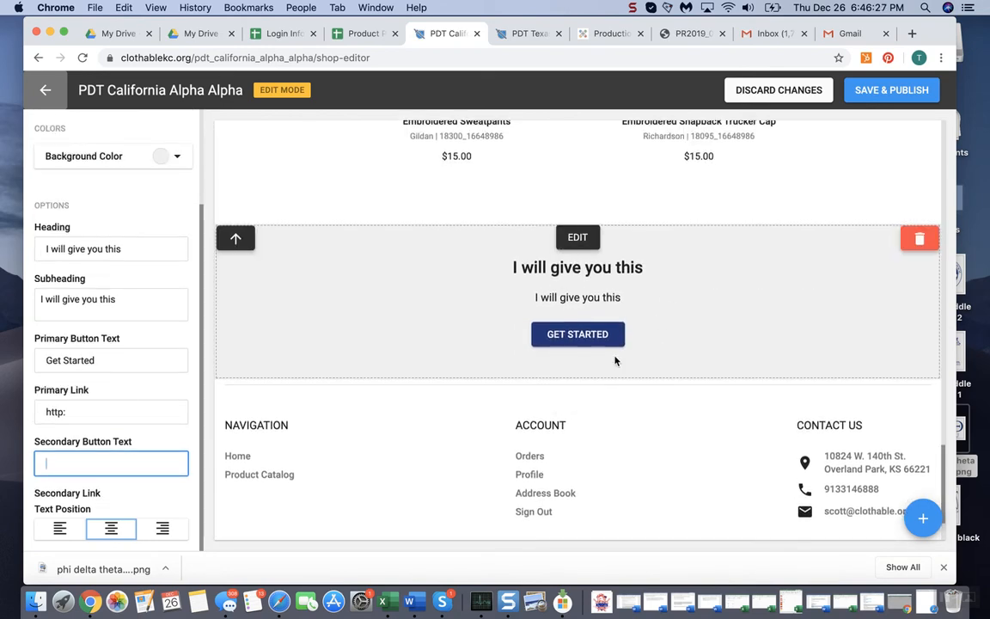
pyautogui.scroll(-2, 616, 361)
pyautogui.scroll(15, 615, 360)
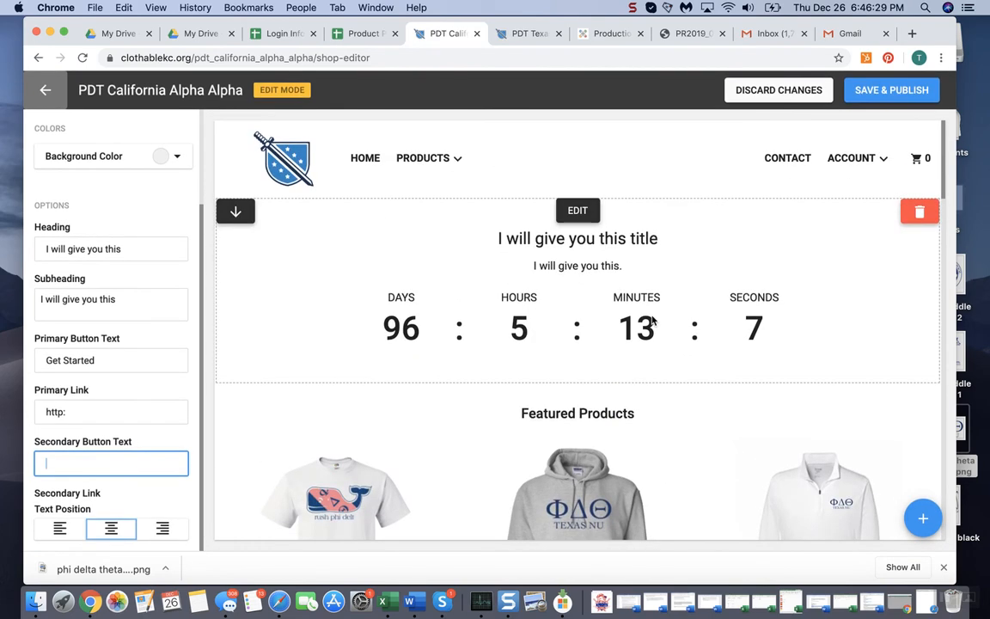
pyautogui.scroll(-4, 644, 413)
pyautogui.scroll(4, 680, 261)
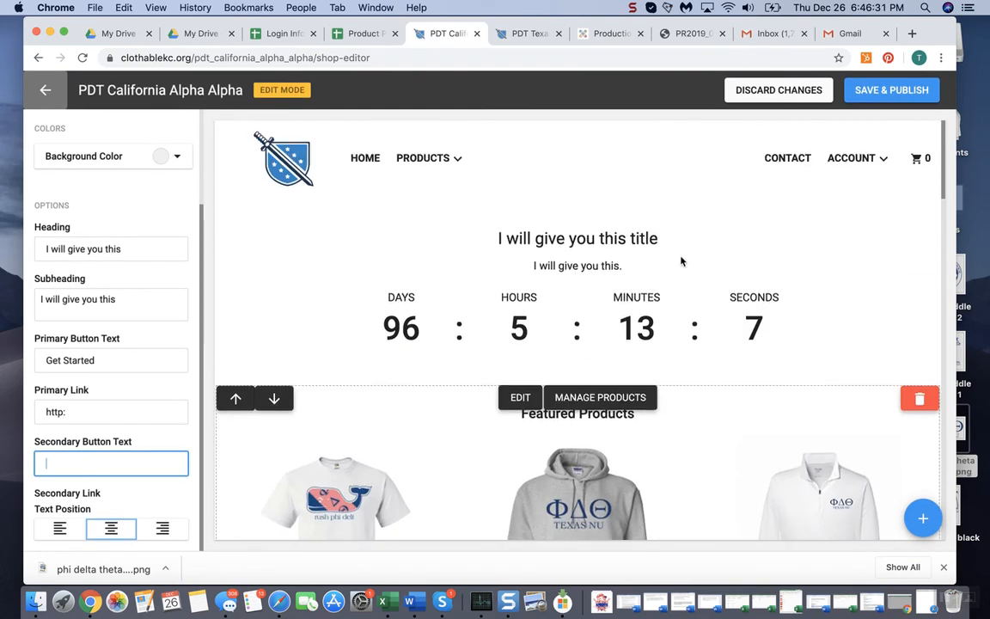
pyautogui.scroll(-6, 681, 260)
pyautogui.scroll(-3, 595, 368)
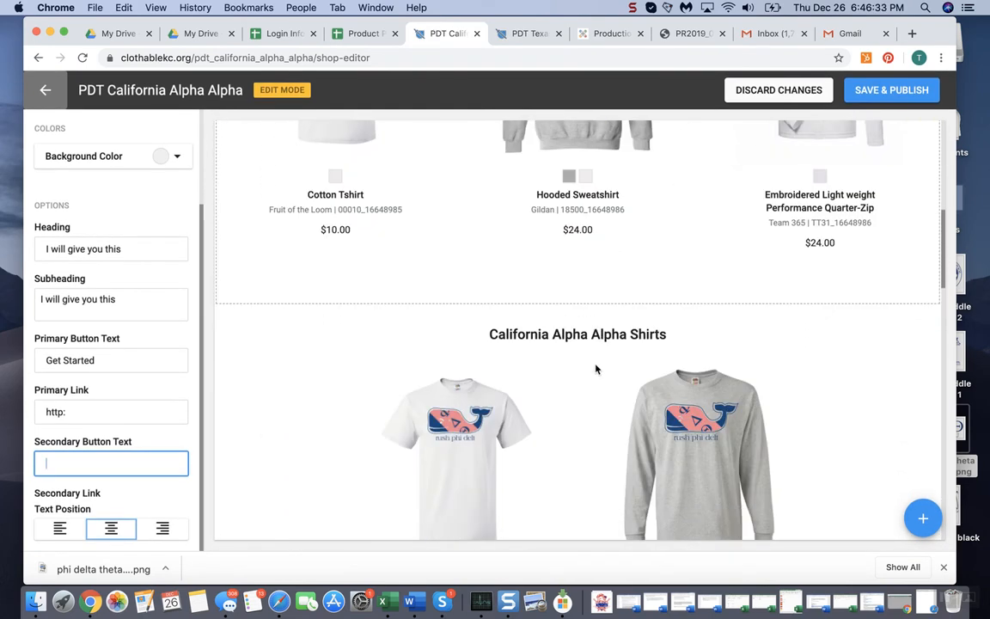
pyautogui.scroll(8, 575, 301)
pyautogui.scroll(-6, 575, 301)
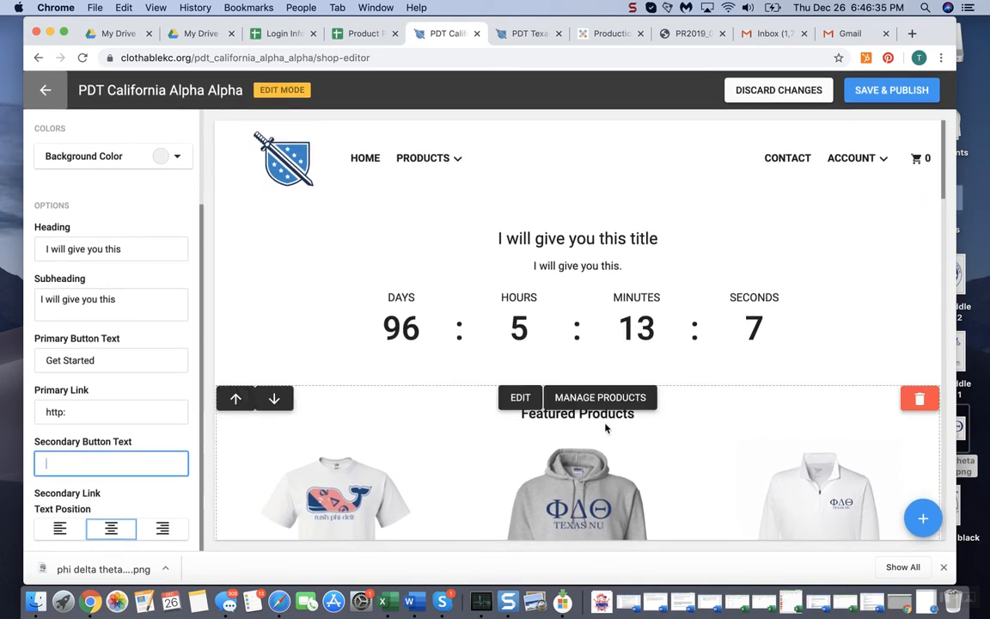
pyautogui.scroll(-8, 591, 428)
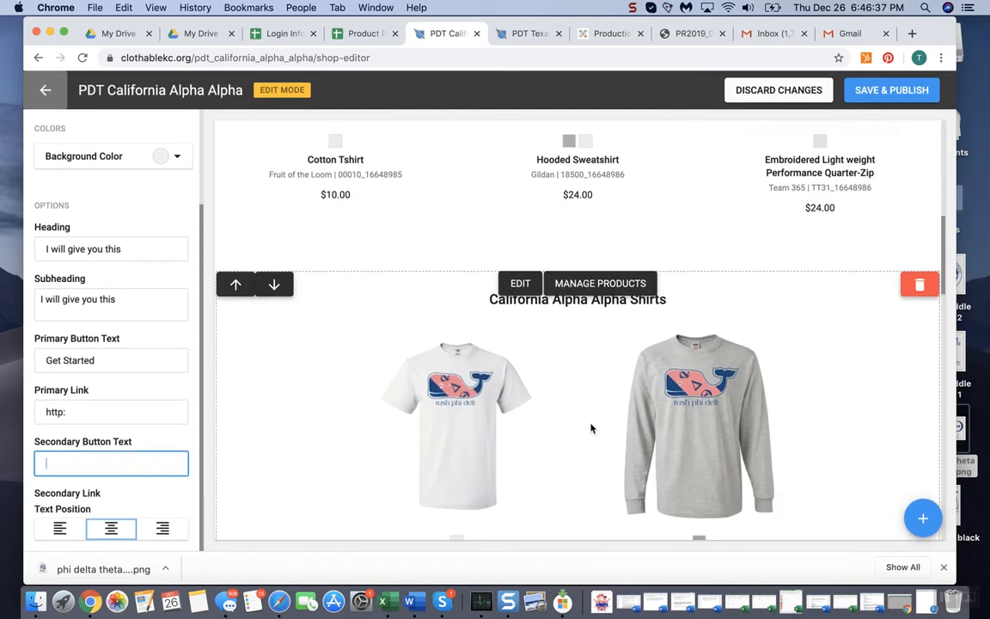
pyautogui.scroll(-8, 590, 428)
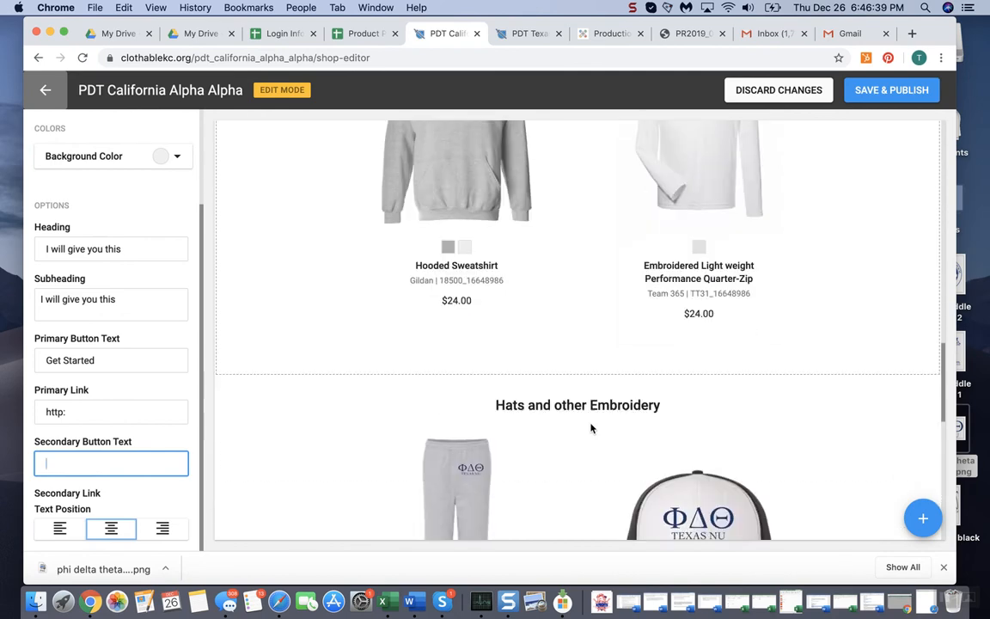
pyautogui.scroll(-3, 590, 428)
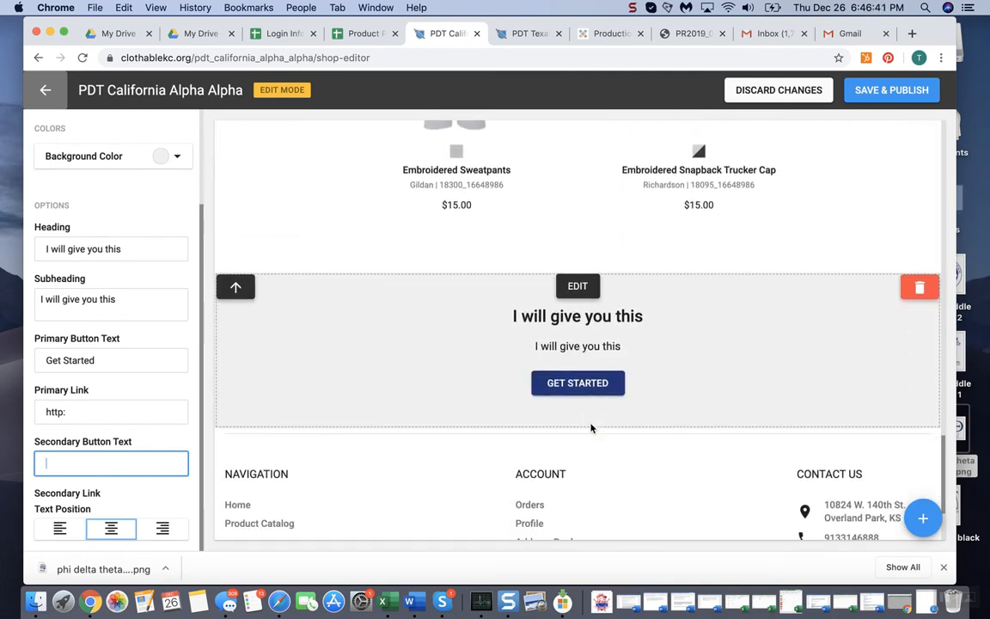
pyautogui.scroll(20, 590, 428)
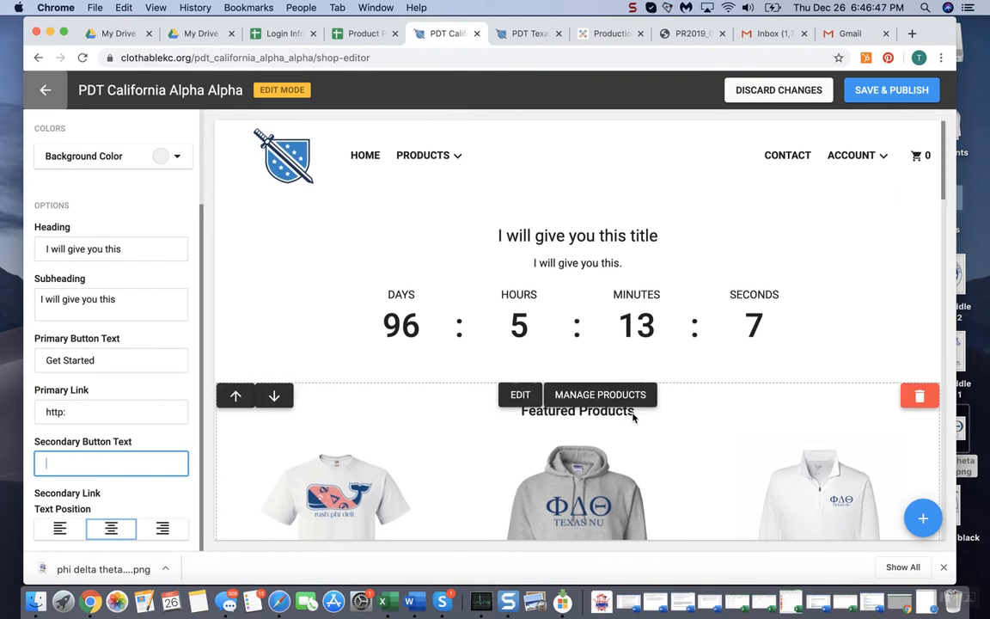
pyautogui.scroll(-5, 601, 412)
pyautogui.scroll(-2, 603, 490)
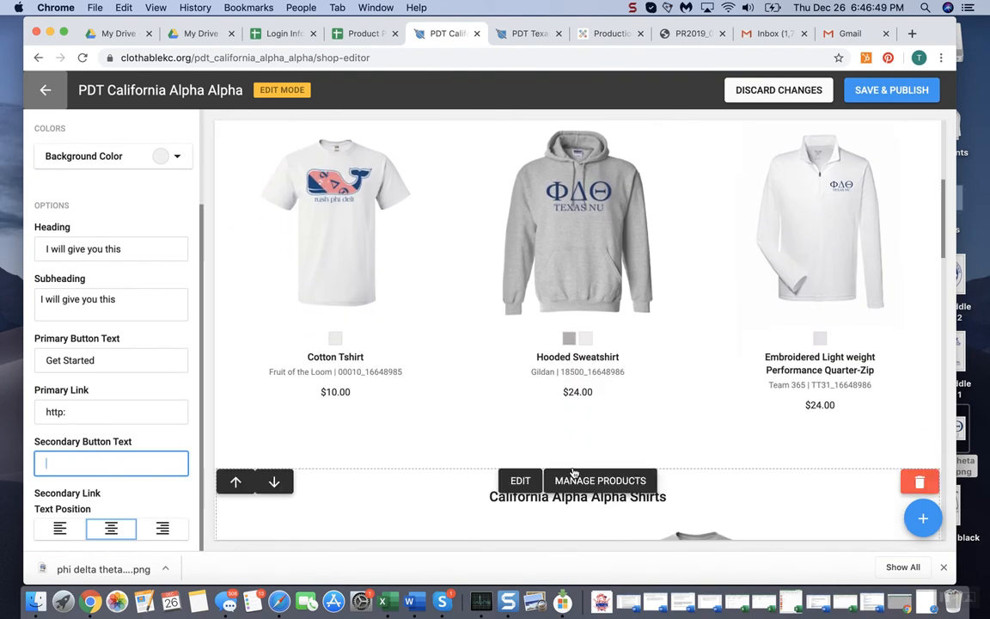
pyautogui.scroll(-4, 596, 480)
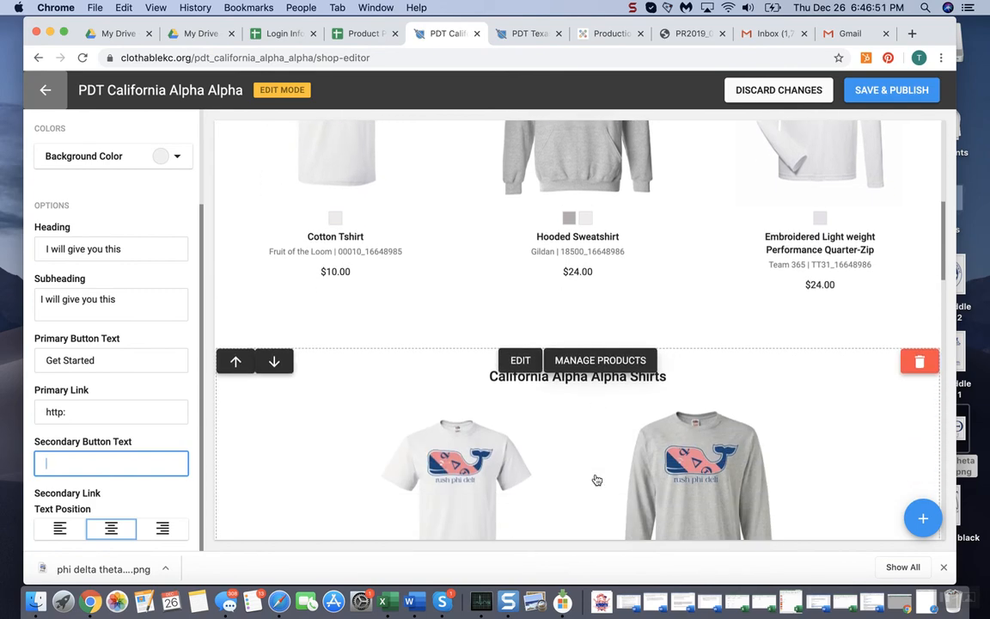
pyautogui.scroll(-15, 543, 400)
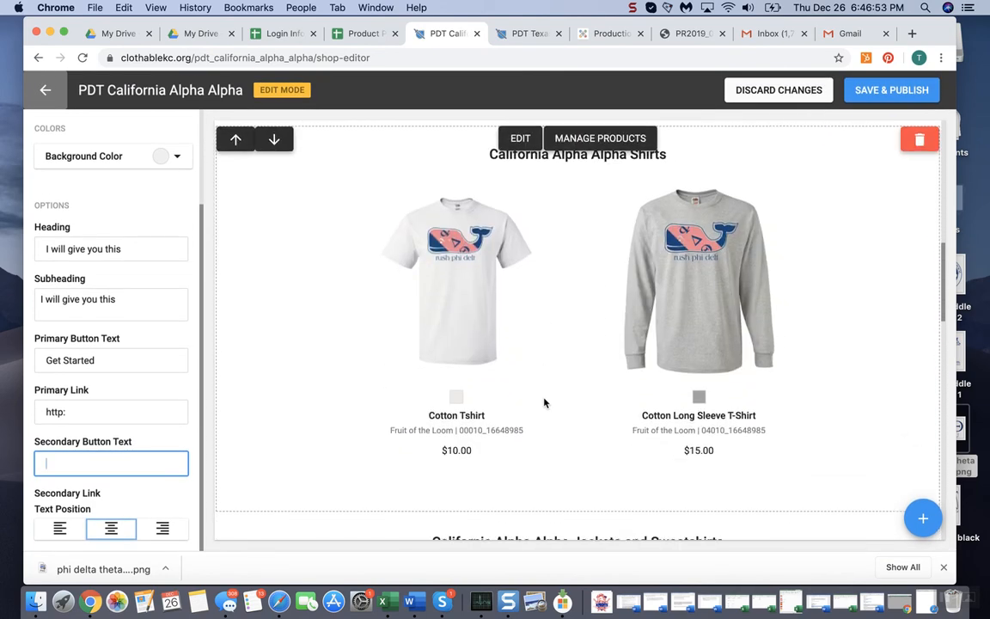
pyautogui.scroll(-8, 544, 402)
pyautogui.scroll(20, 544, 401)
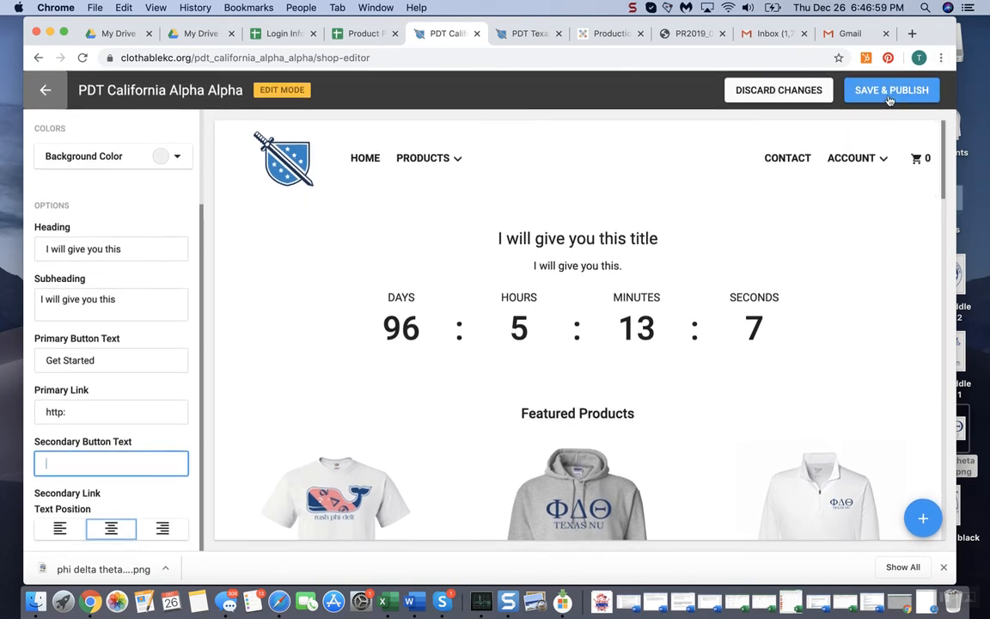
# Save and publish the page changes, and check the product sections on the published storefront
pyautogui.click(897, 89)
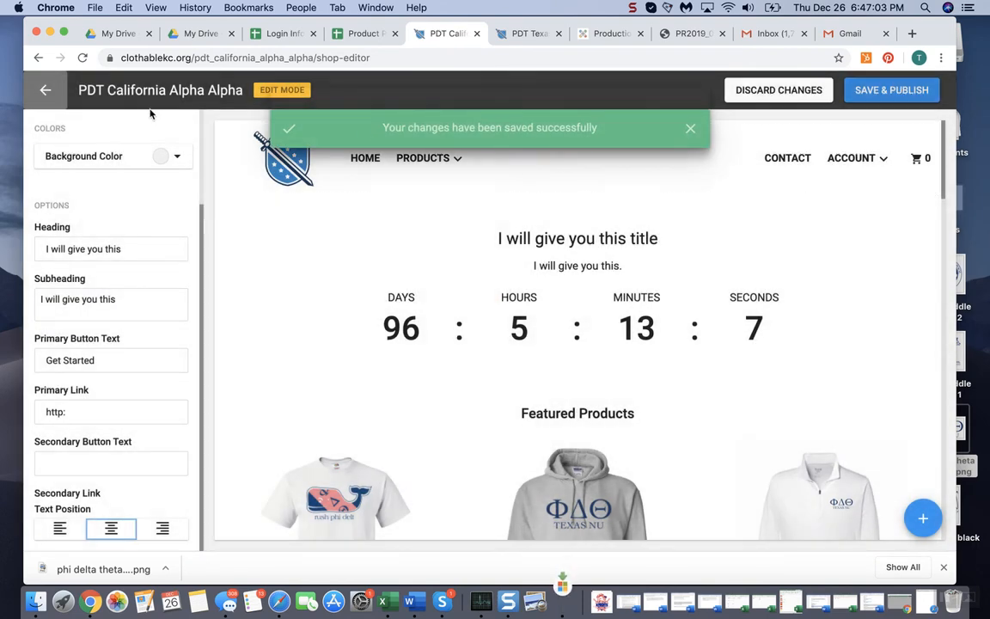
pyautogui.click(46, 94)
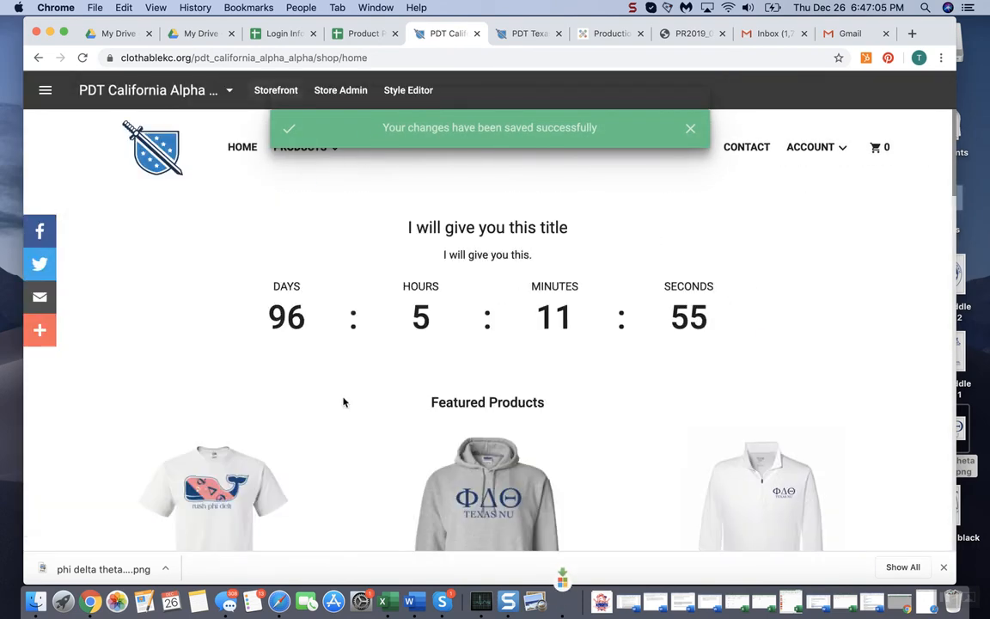
pyautogui.scroll(-20, 267, 422)
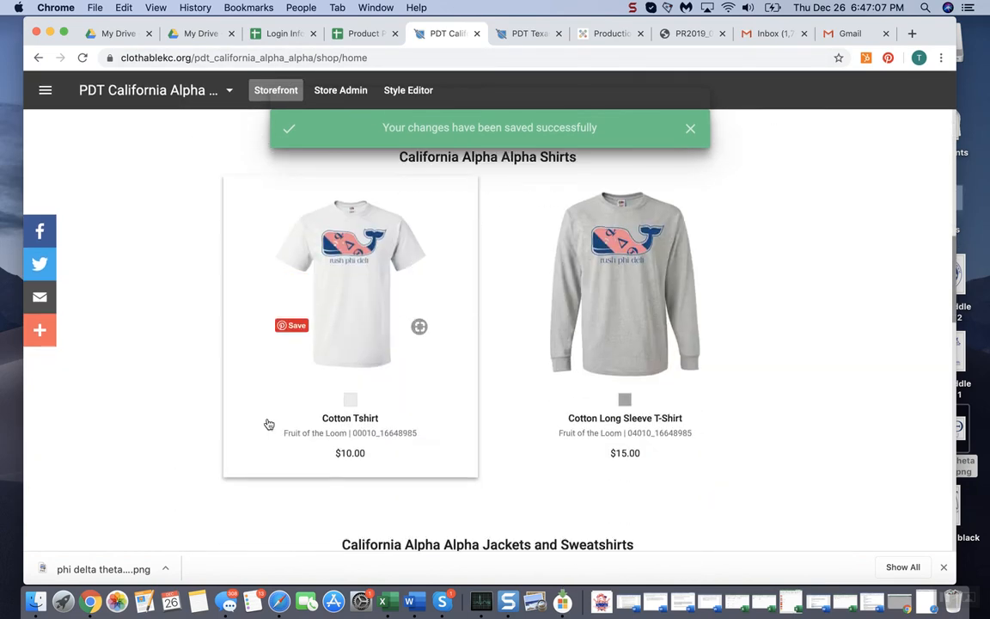
pyautogui.scroll(20, 269, 425)
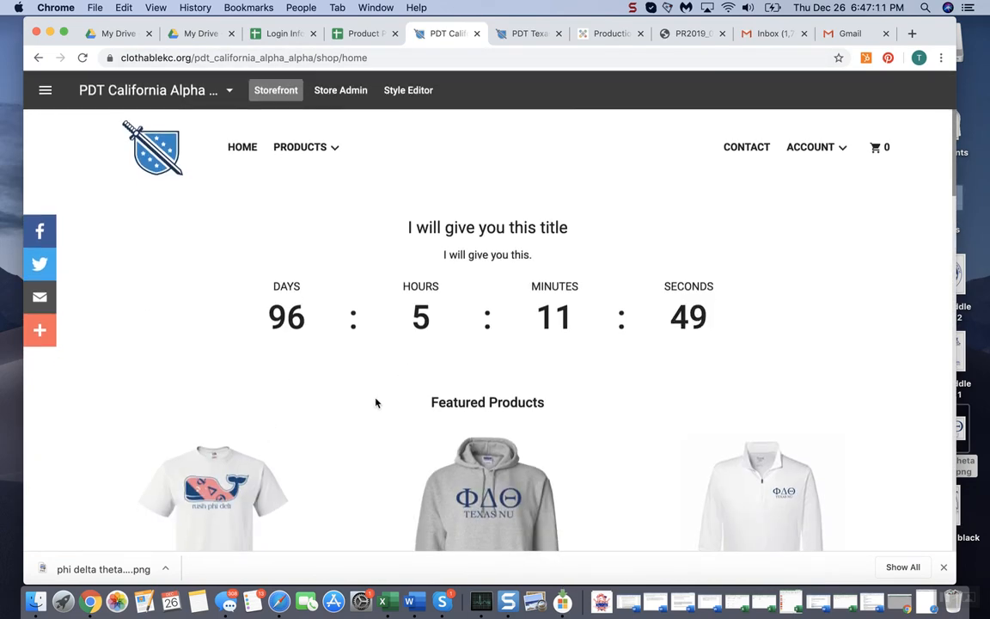
pyautogui.scroll(-8, 375, 402)
pyautogui.scroll(-5, 376, 402)
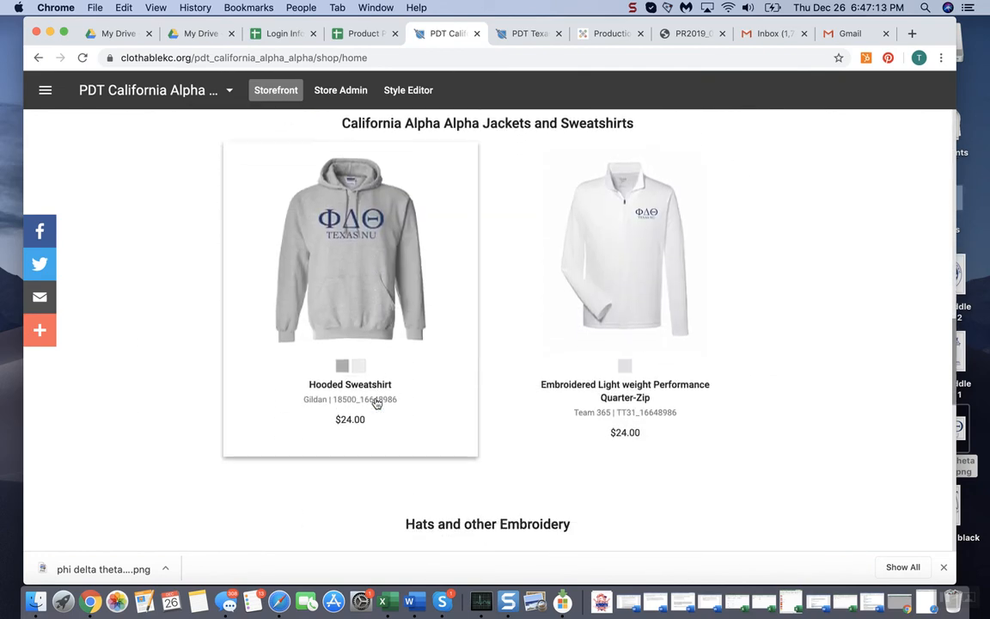
pyautogui.scroll(-5, 676, 413)
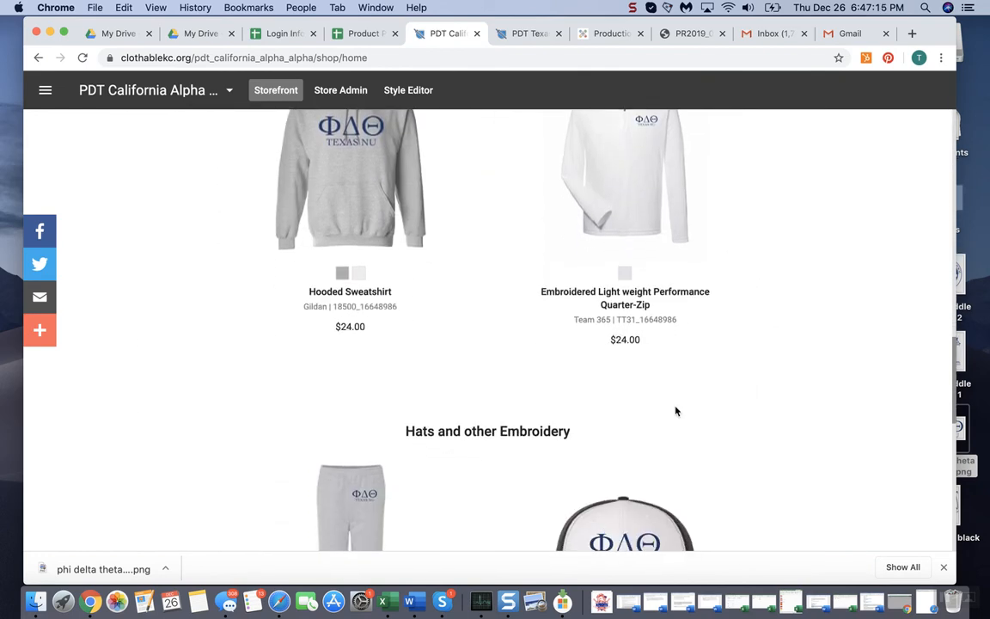
pyautogui.scroll(15, 676, 411)
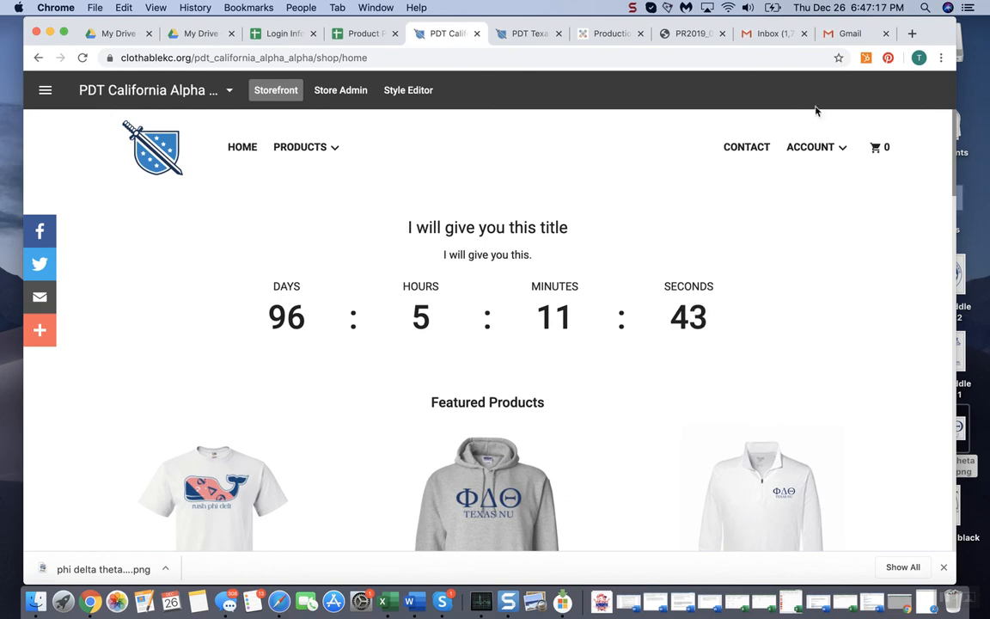
# Switch to the HubSpot Tasks board in the other browser window and move the "store creation (first batch of stores)" task to Waiting
pyautogui.moveTo(931, 33); pyautogui.dragTo(973, 13)
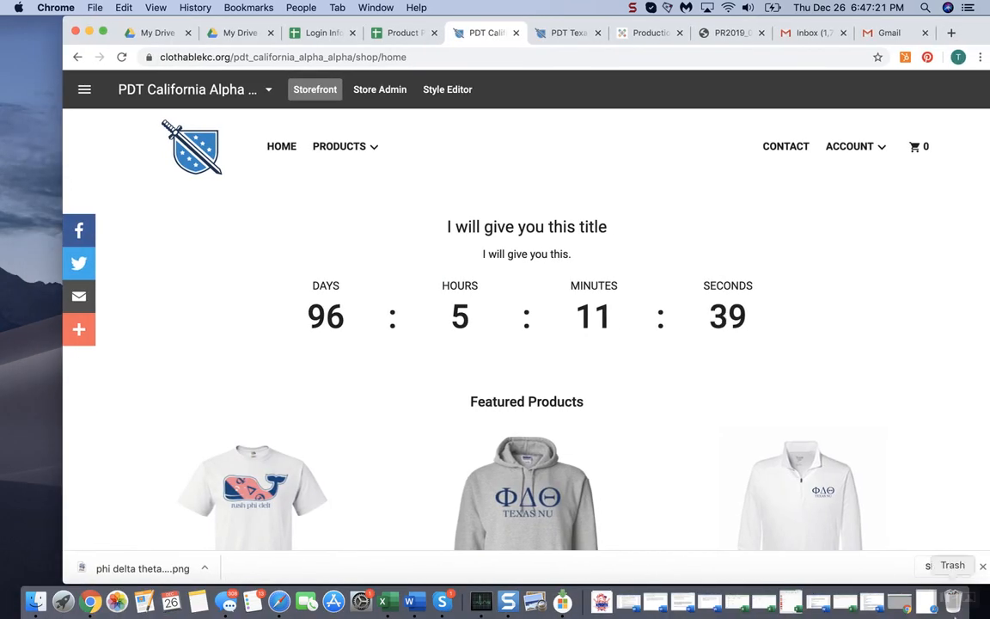
pyautogui.click(925, 602)
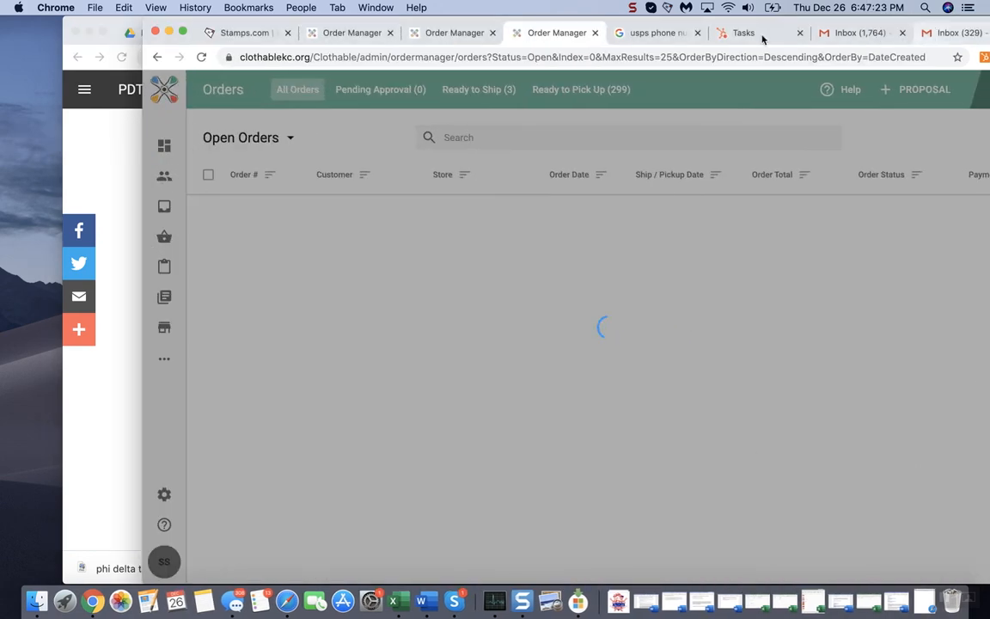
pyautogui.click(744, 34)
pyautogui.moveTo(398, 338); pyautogui.dragTo(750, 341)
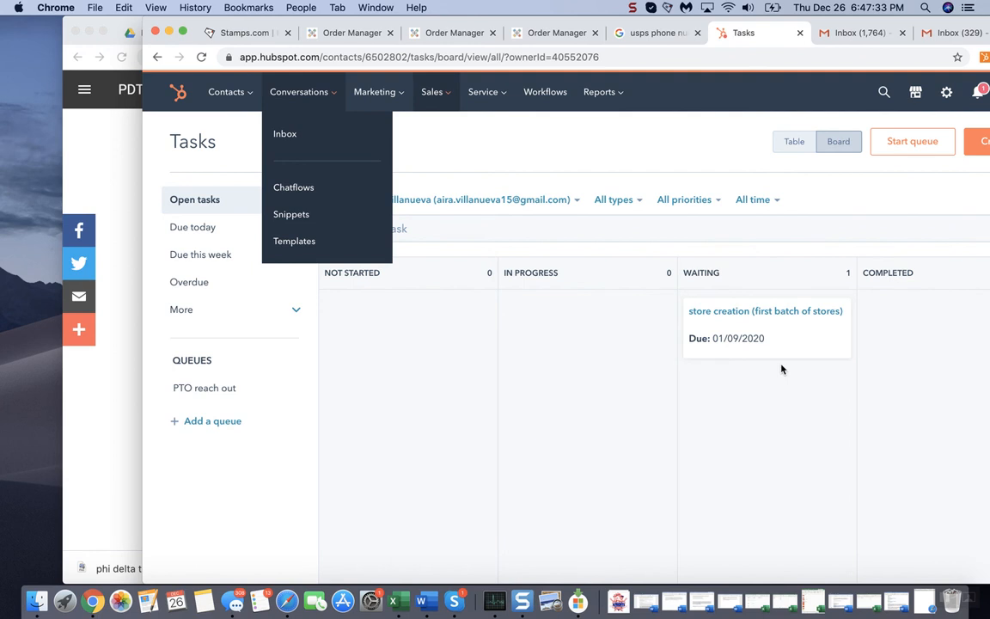
# Move the "store creation (first batch of stores)" task back to Not Started and return to the storefront's browser window
pyautogui.moveTo(794, 335); pyautogui.dragTo(431, 368)
pyautogui.moveTo(170, 24); pyautogui.dragTo(89, 14)
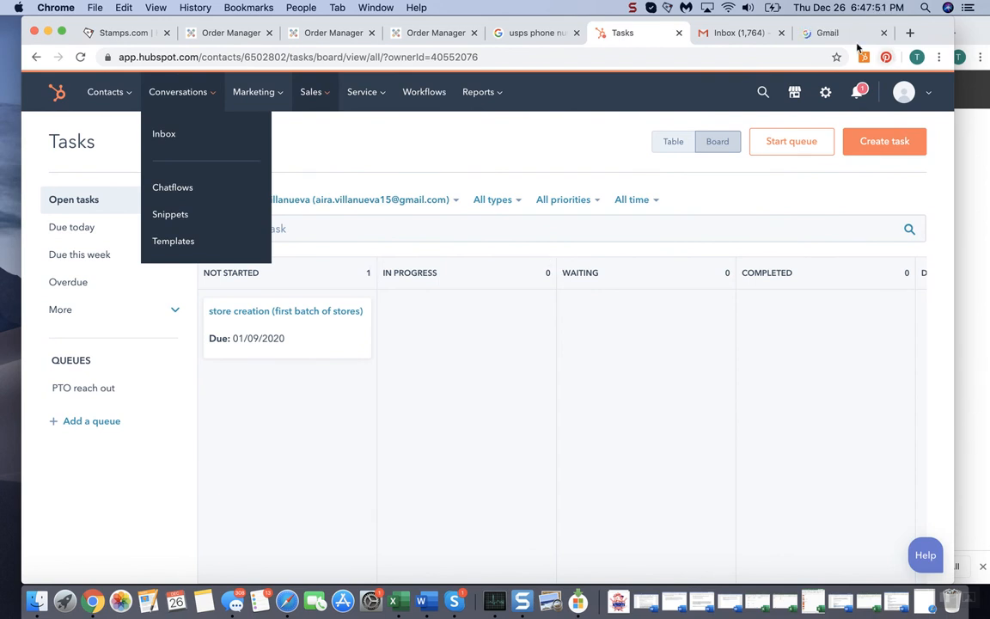
pyautogui.click(988, 265)
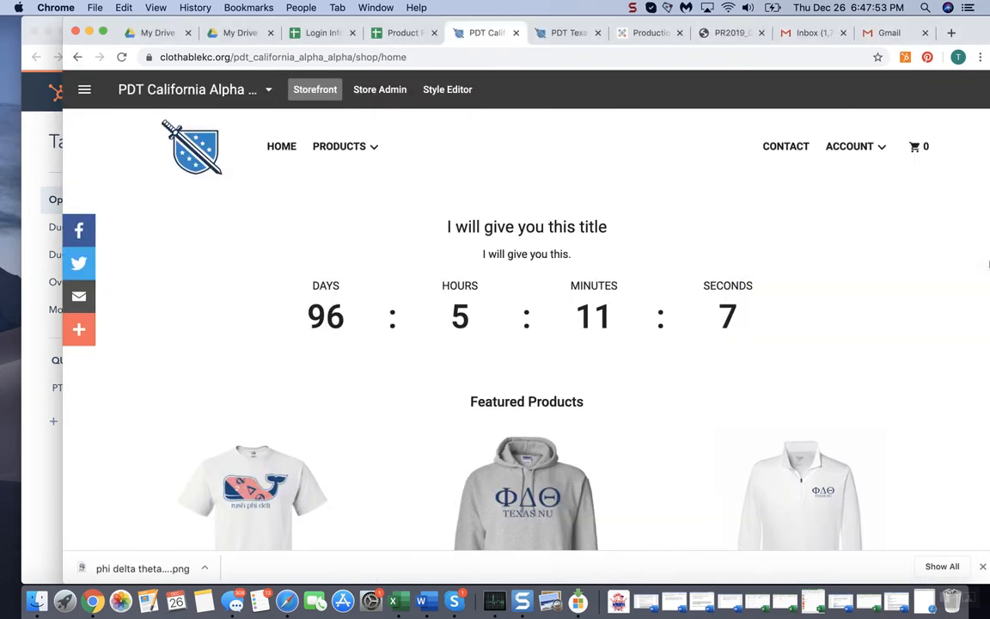